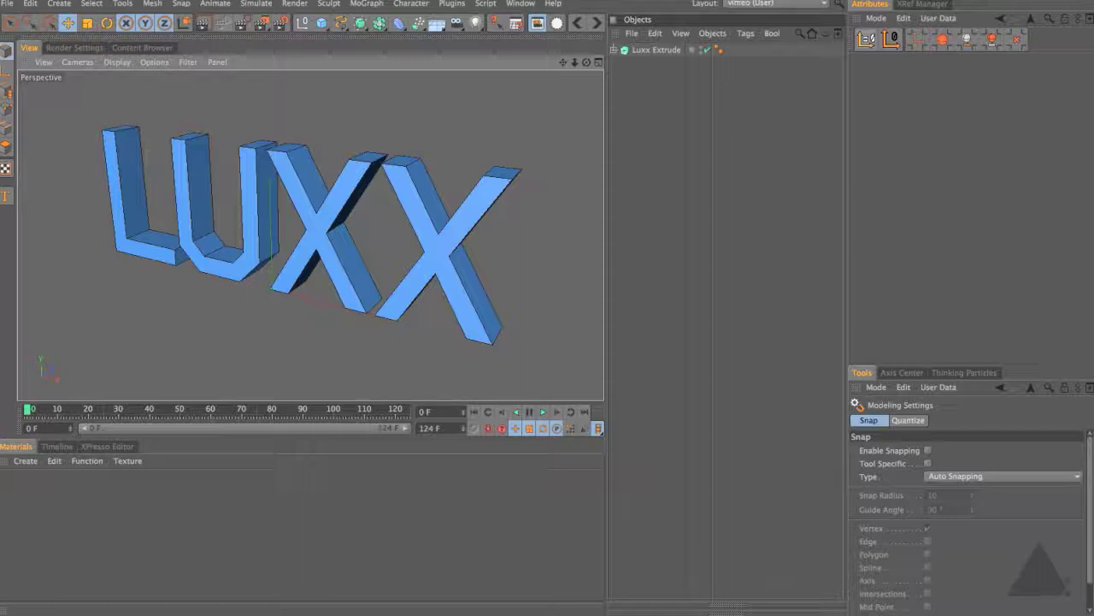
Add a MoGraph Cloner and create a Sphere as its child.
left_click(367, 4)
left_click(384, 109)
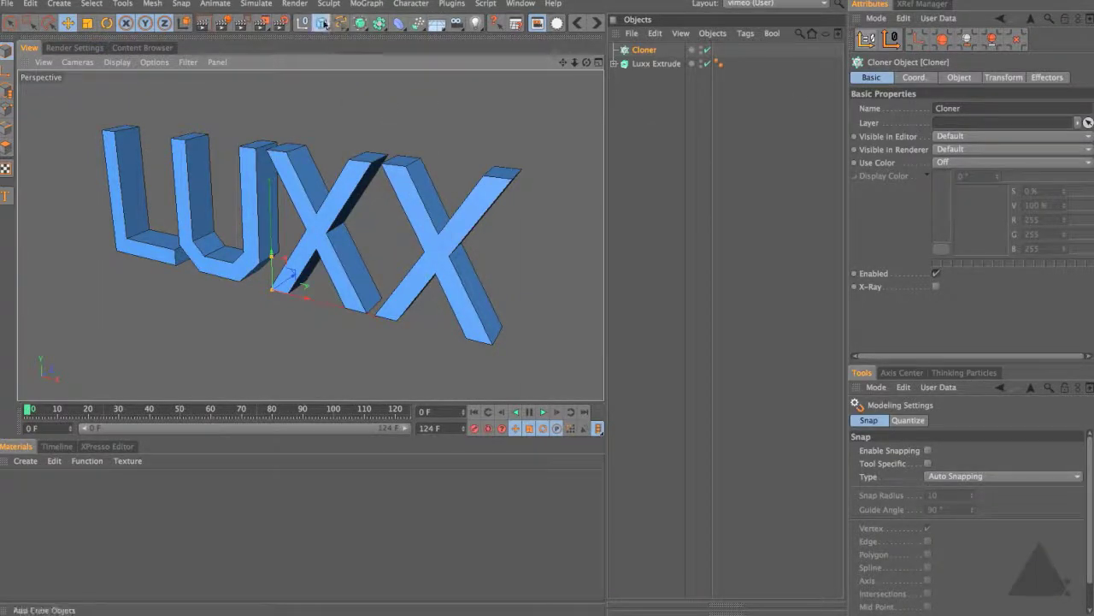
left_click_drag(323, 24, 464, 45, "shift")
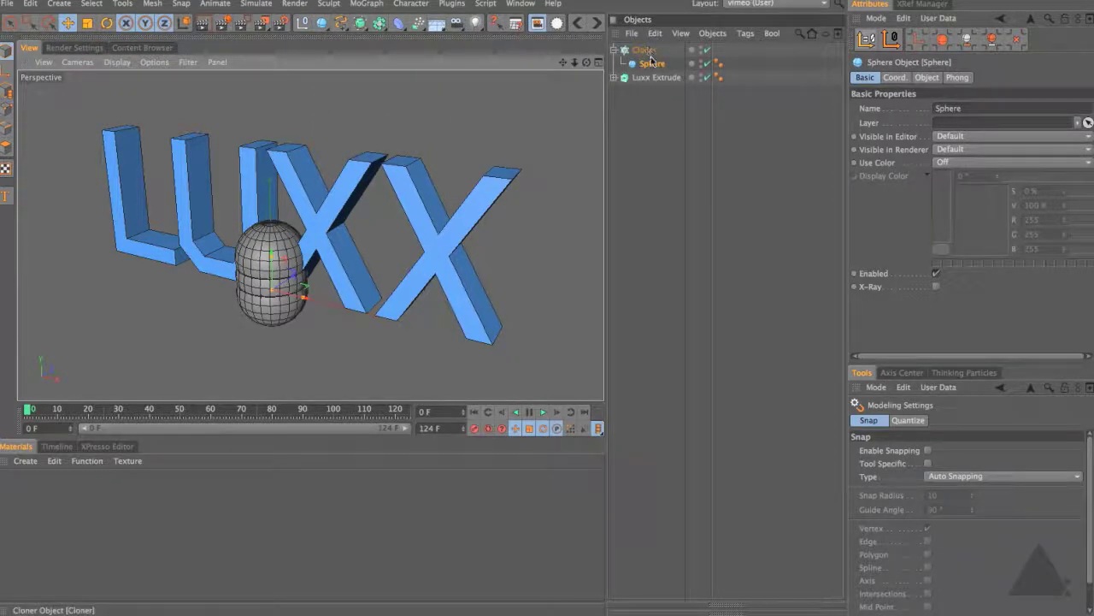
Scale the sphere down to a radius of about 22.2 cm and set its segments to 6.
key("t")
left_click_drag(205, 229, 30, 240)
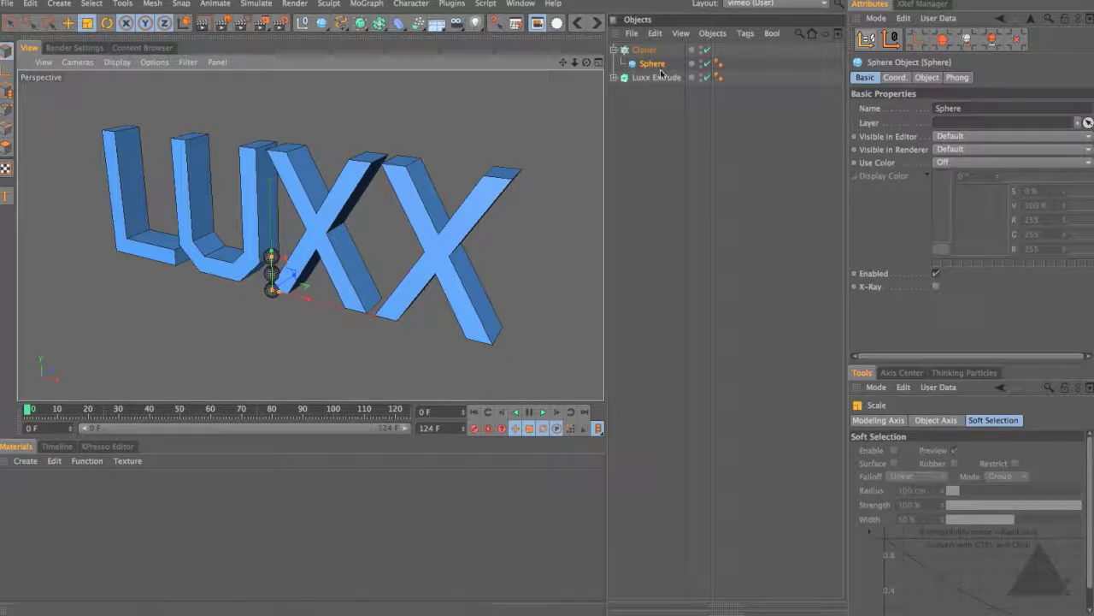
left_click(927, 77)
left_click(932, 122)
type("6")
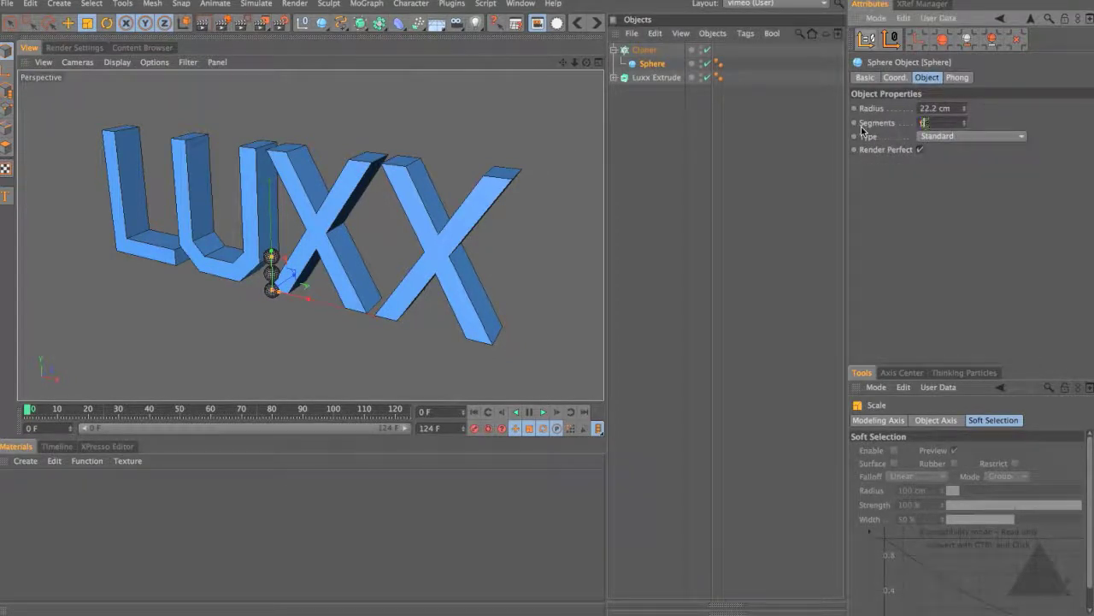
key("Return")
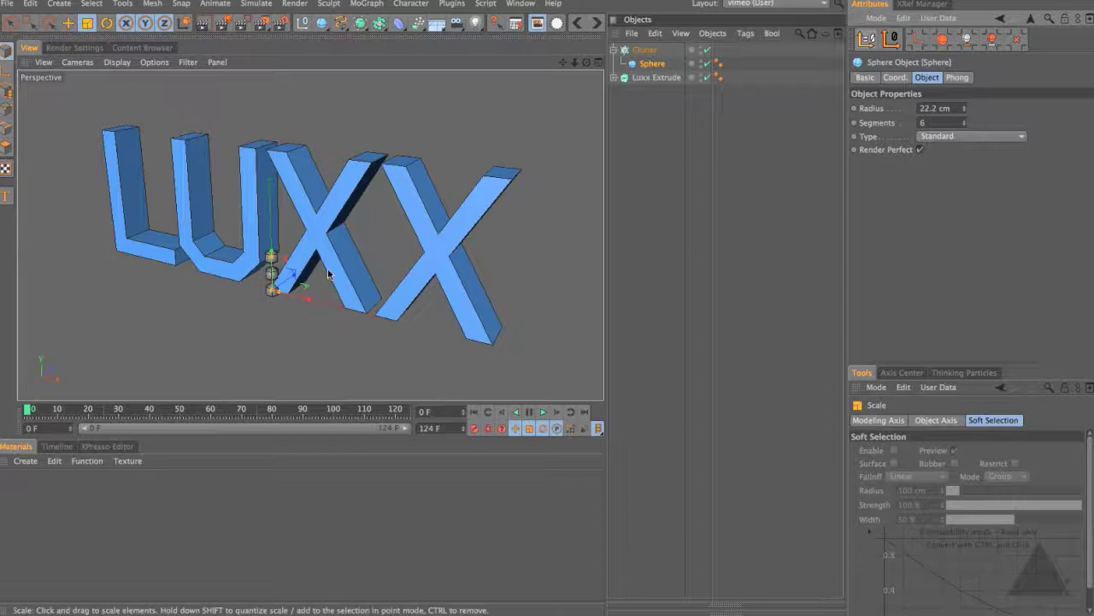
Set the Cloner's mode to Object and assign Luxx Extrude as the object to clone onto.
left_click(643, 50)
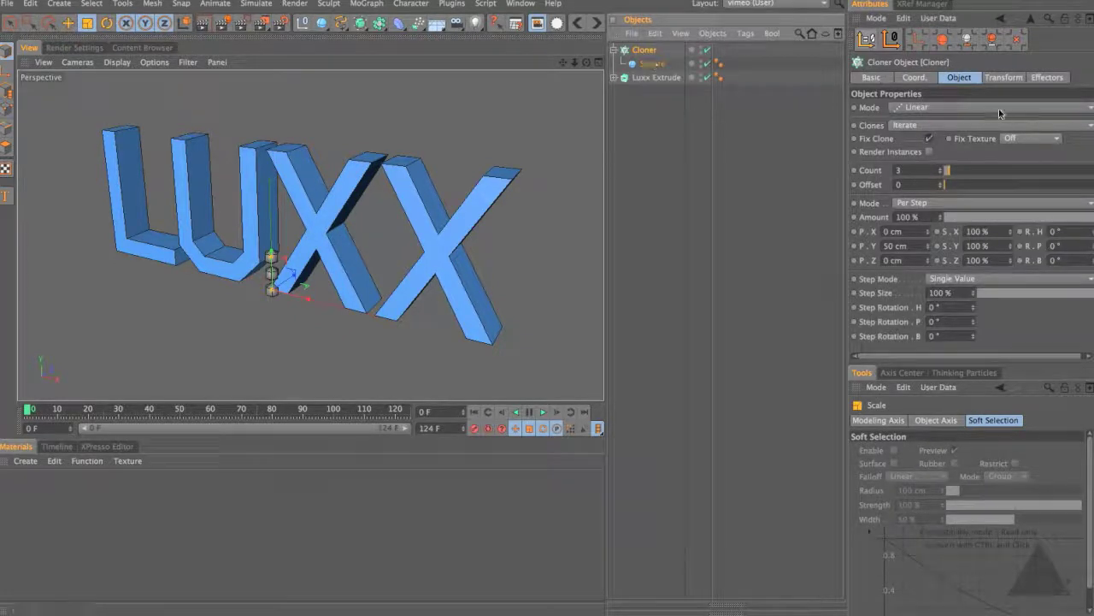
left_click(994, 108)
left_click(992, 125)
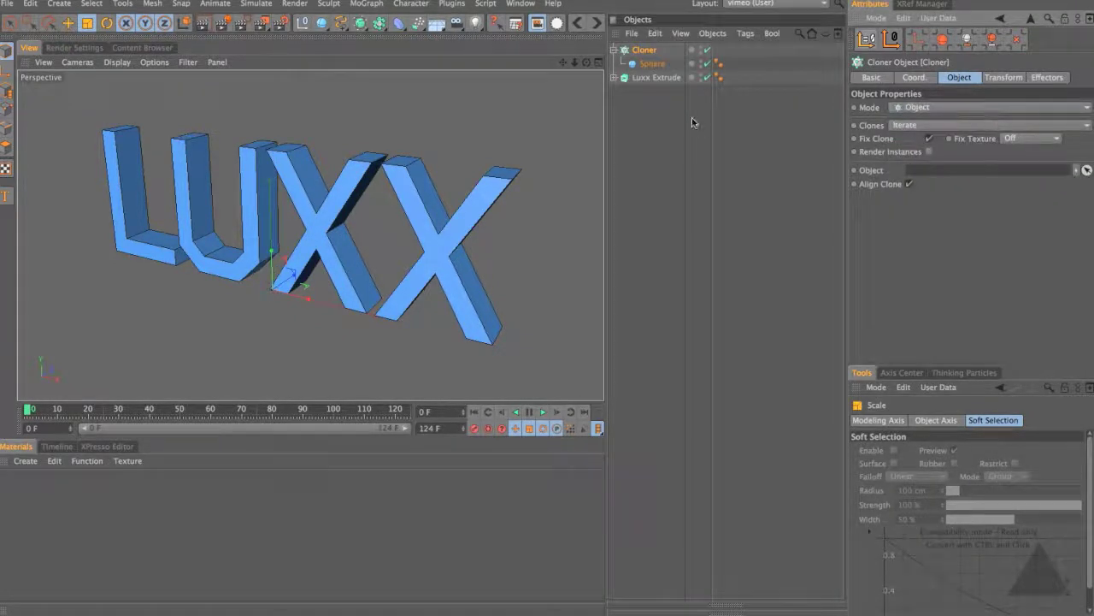
left_click_drag(659, 81, 916, 171)
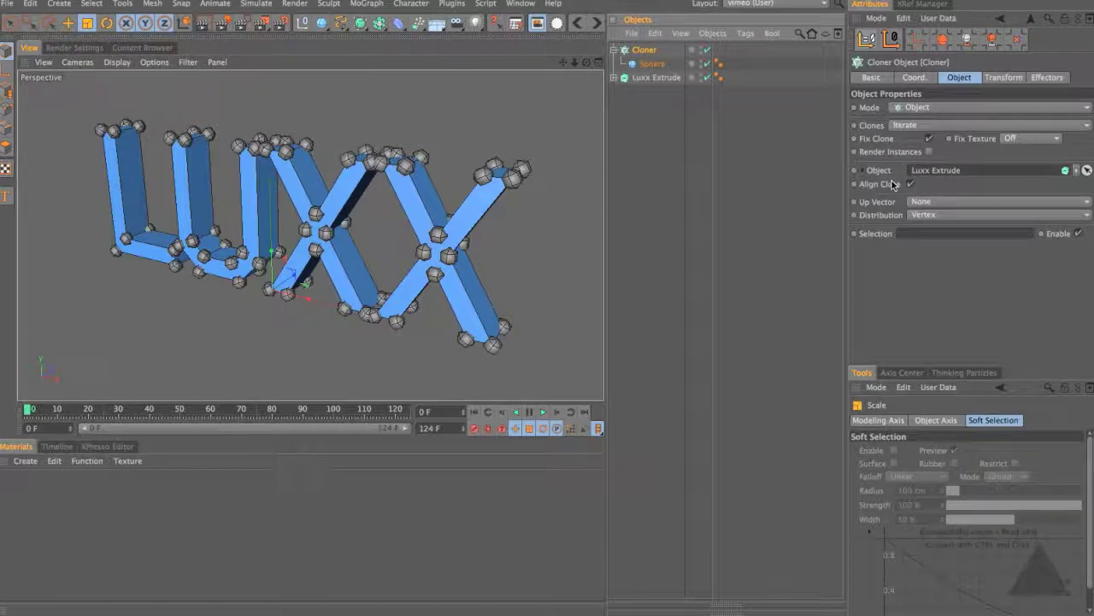
Hide Luxx Extrude and set the Cloner's distribution to Volume with a count of 1000.
left_click(703, 79)
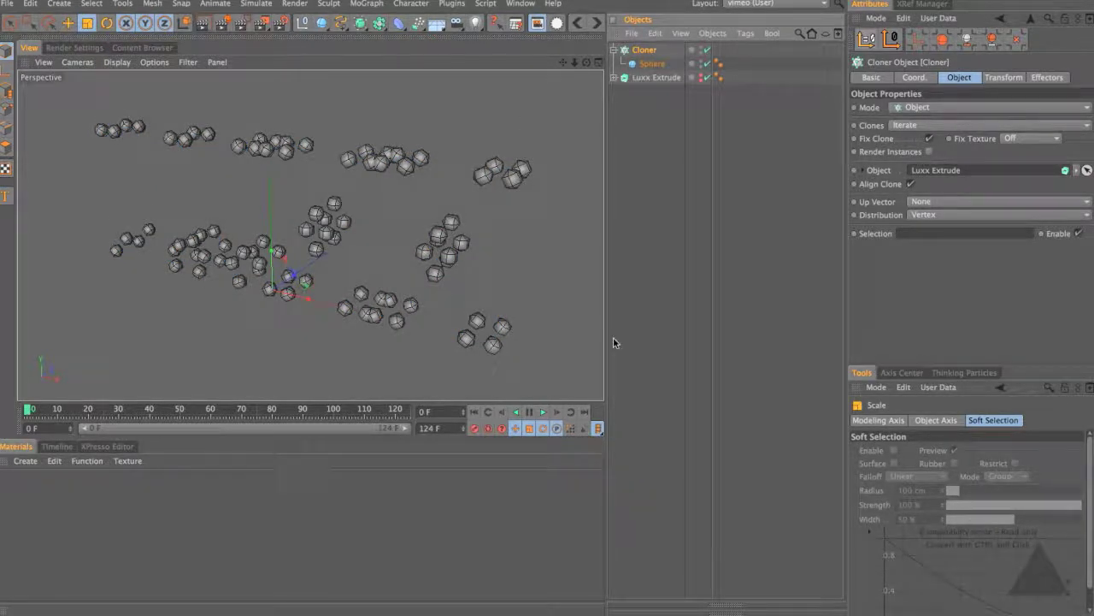
left_click(938, 217)
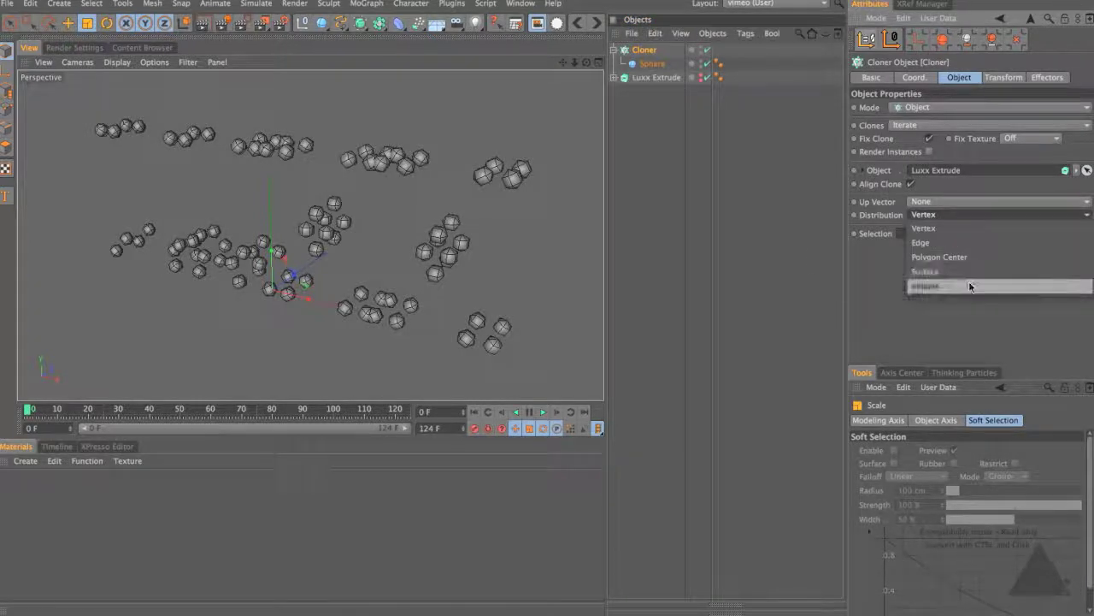
left_click(972, 285)
double_click(932, 235)
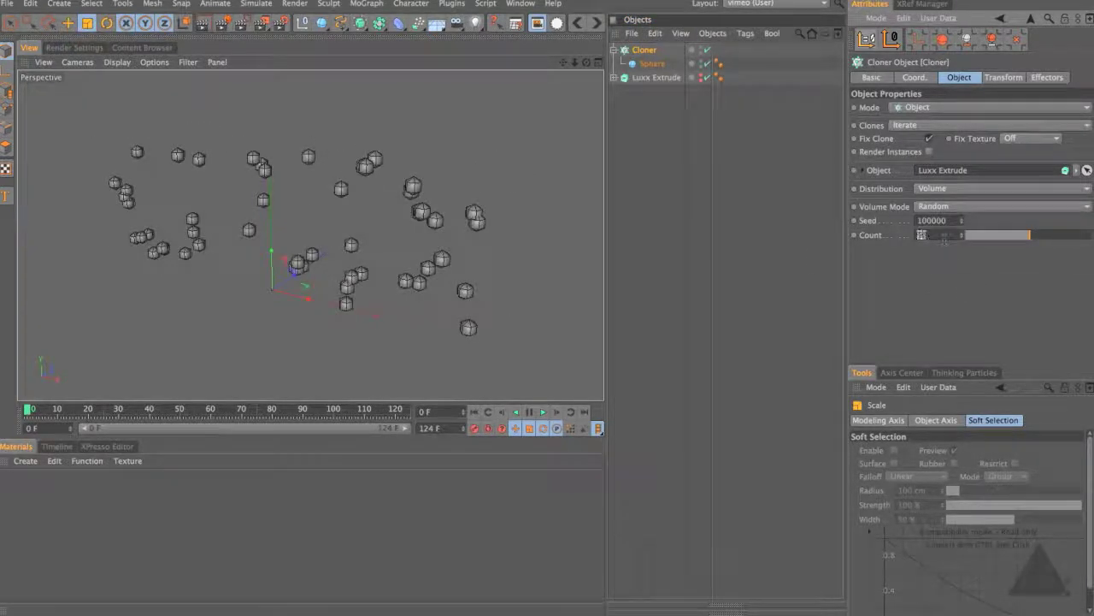
type("1000")
key("Return")
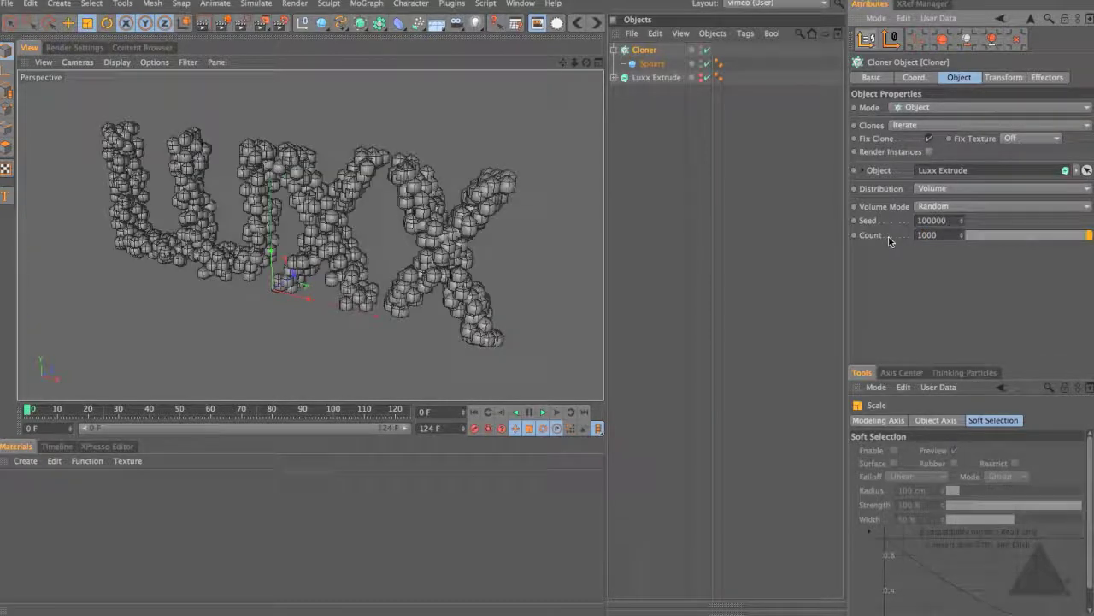
left_click_drag(310, 234, 770, 201, "alt")
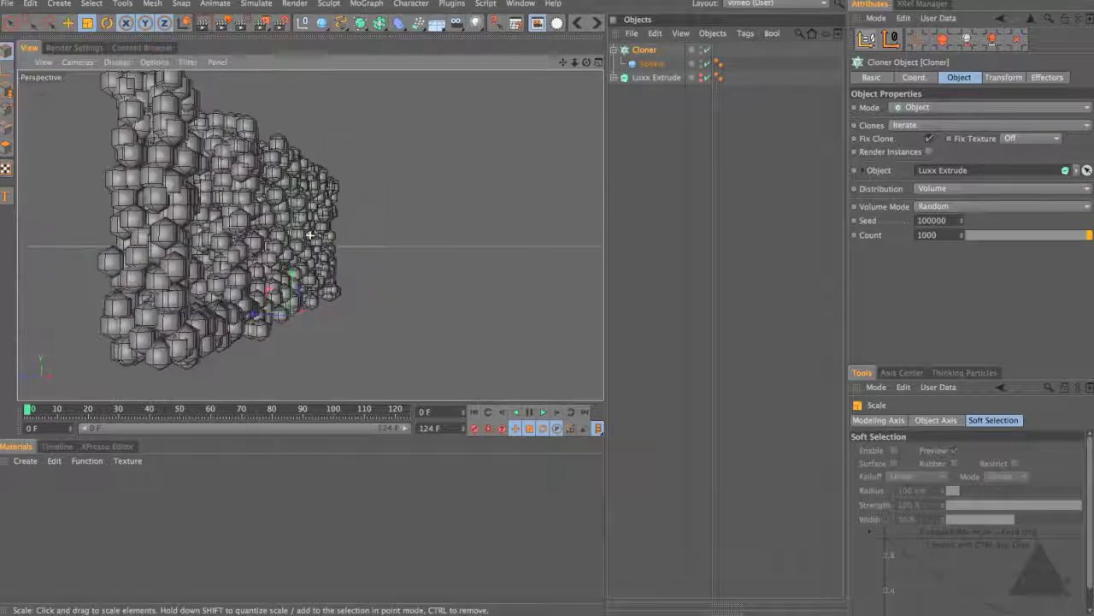
left_click_drag(513, 205, 347, 199, "alt")
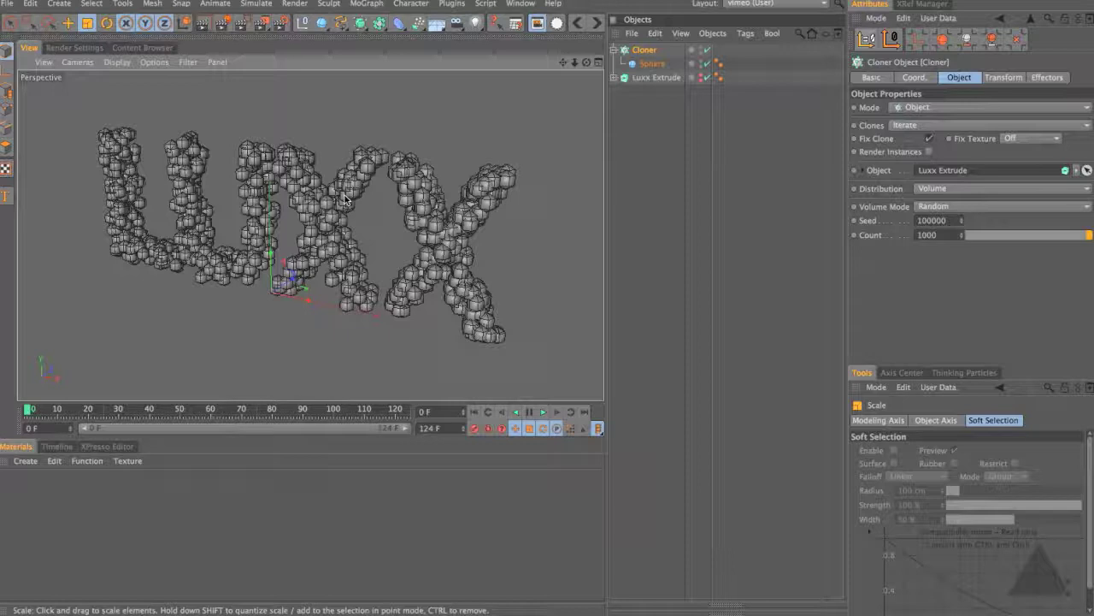
Disable the Cloner and delete the Sphere inside it.
left_click(707, 50)
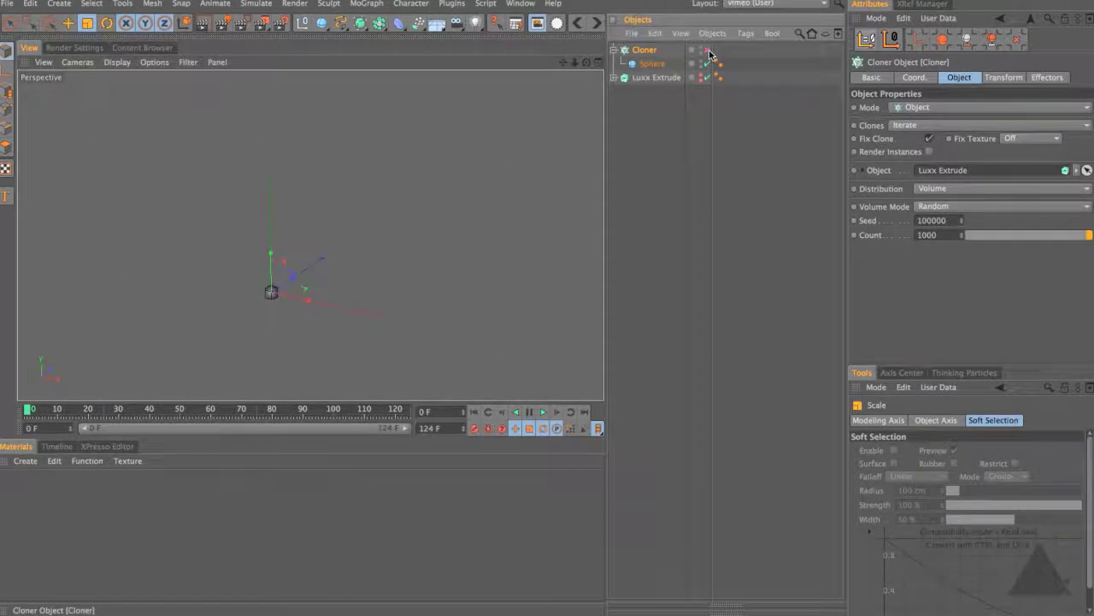
left_click(653, 64)
key("Delete")
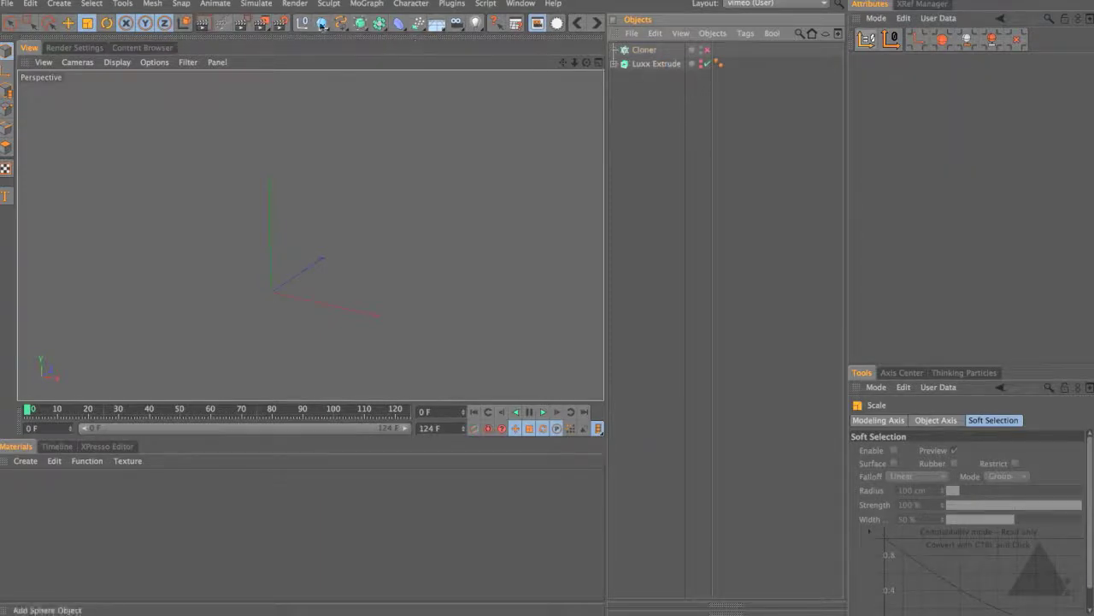
Create an editable Polygon object and reduce it to a single corner point.
left_click_drag(321, 24, 385, 70)
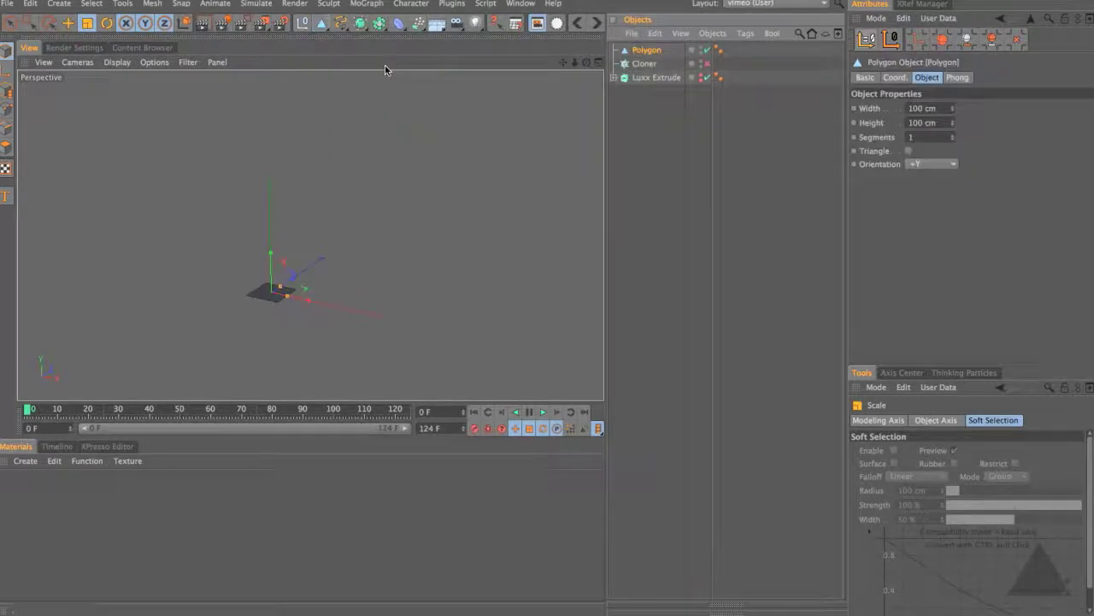
key("c")
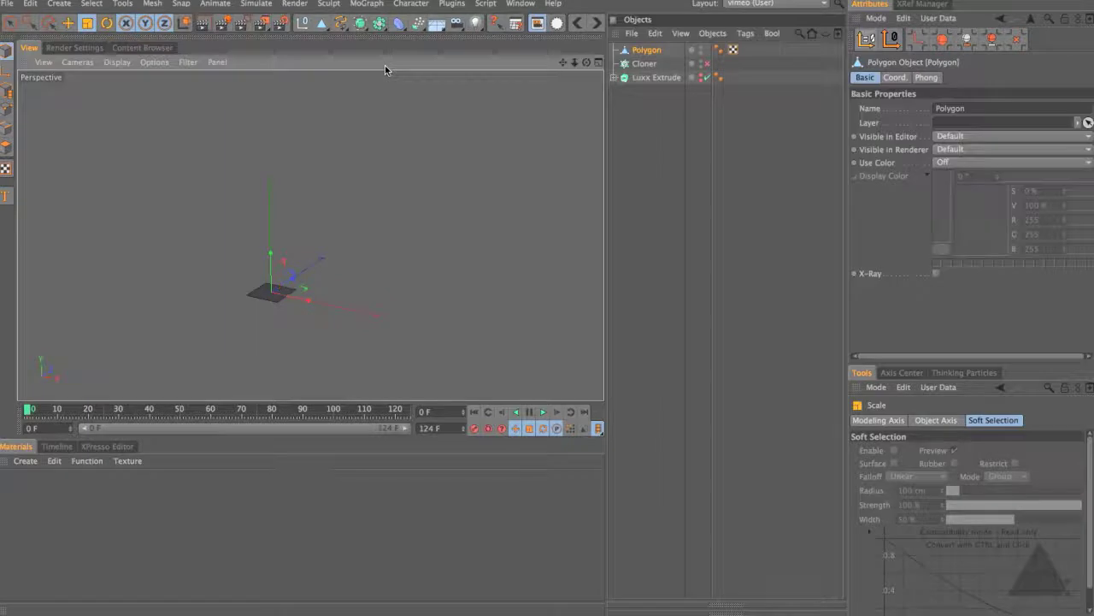
left_click(11, 112)
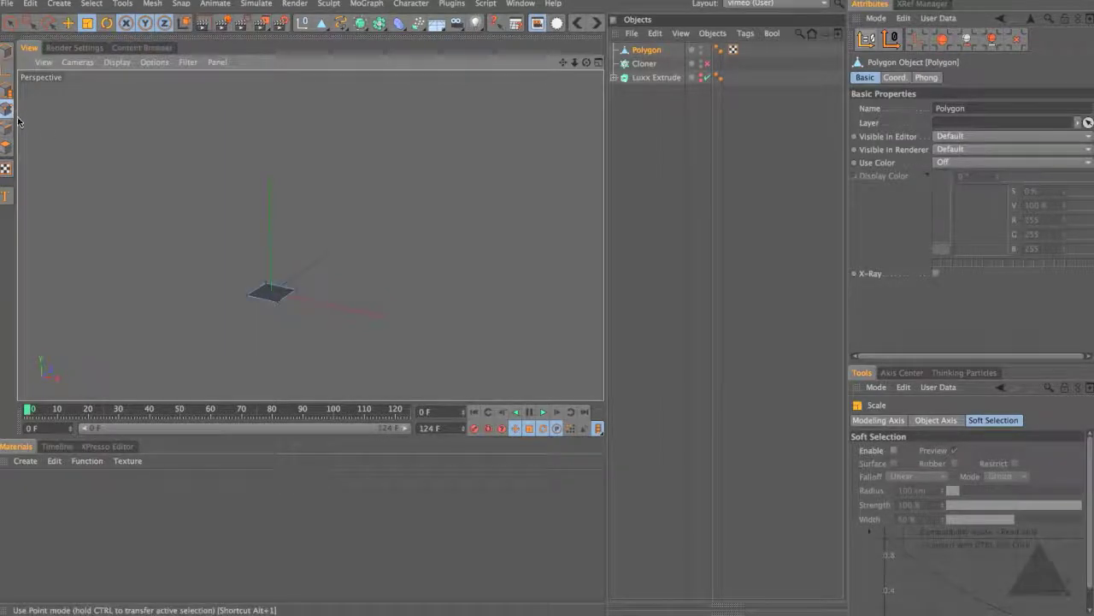
key("9")
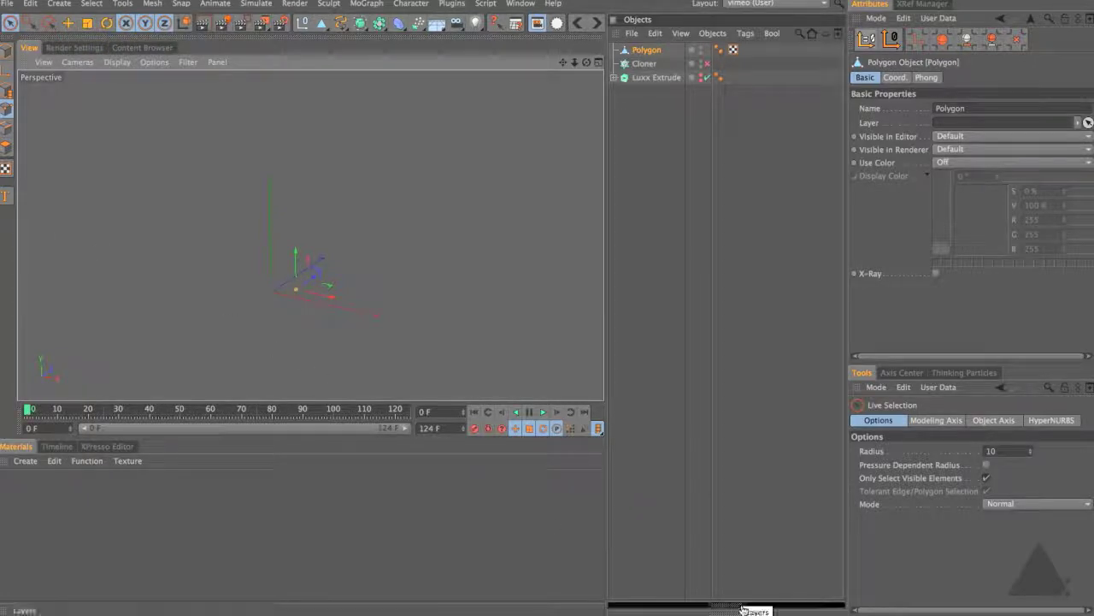
Set the remaining point's position to 0 cm on X, Y and Z, and return to model mode.
left_click_drag(727, 607, 732, 477)
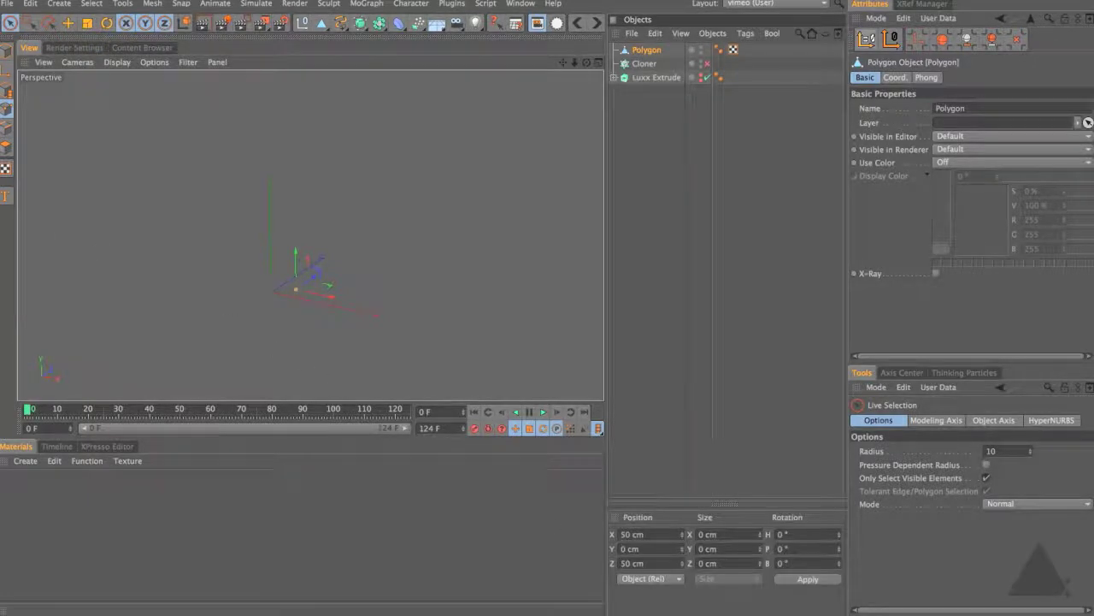
double_click(650, 534)
type("0")
key("Tab")
type("0")
key("Tab")
type("0")
key("Return")
left_click(4, 53)
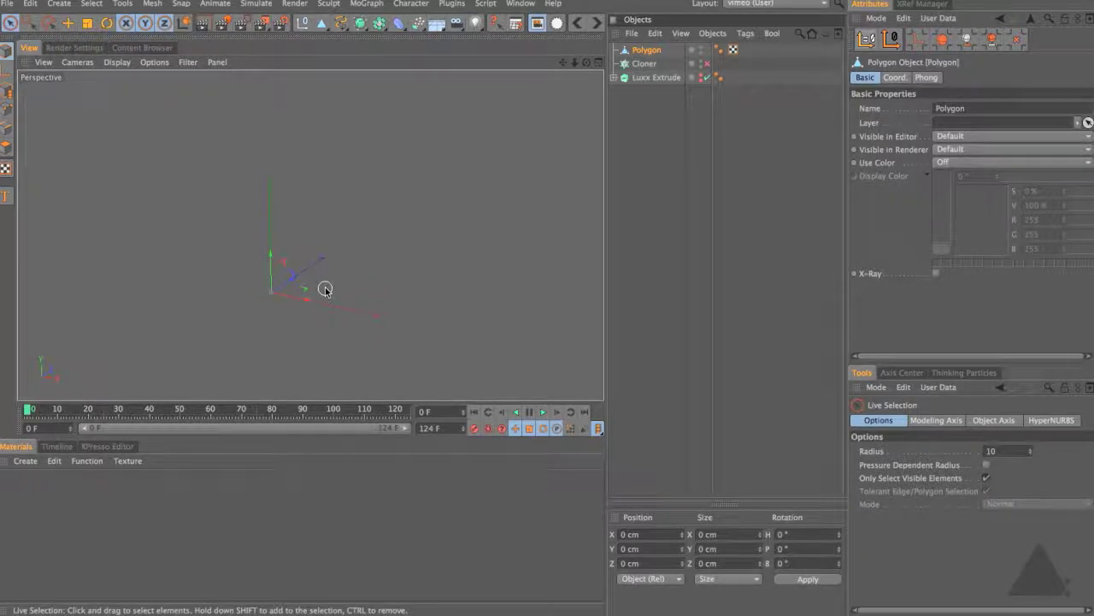
Rename the polygon object as "point" and nest it inside the re-enabled Cloner.
double_click(647, 51)
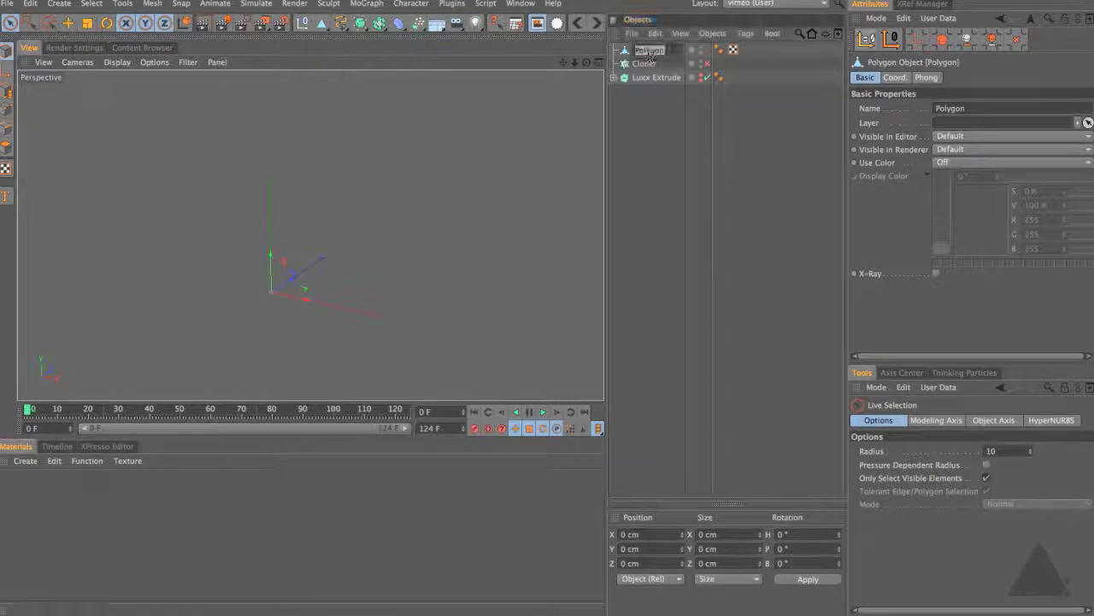
type("point")
key("Return")
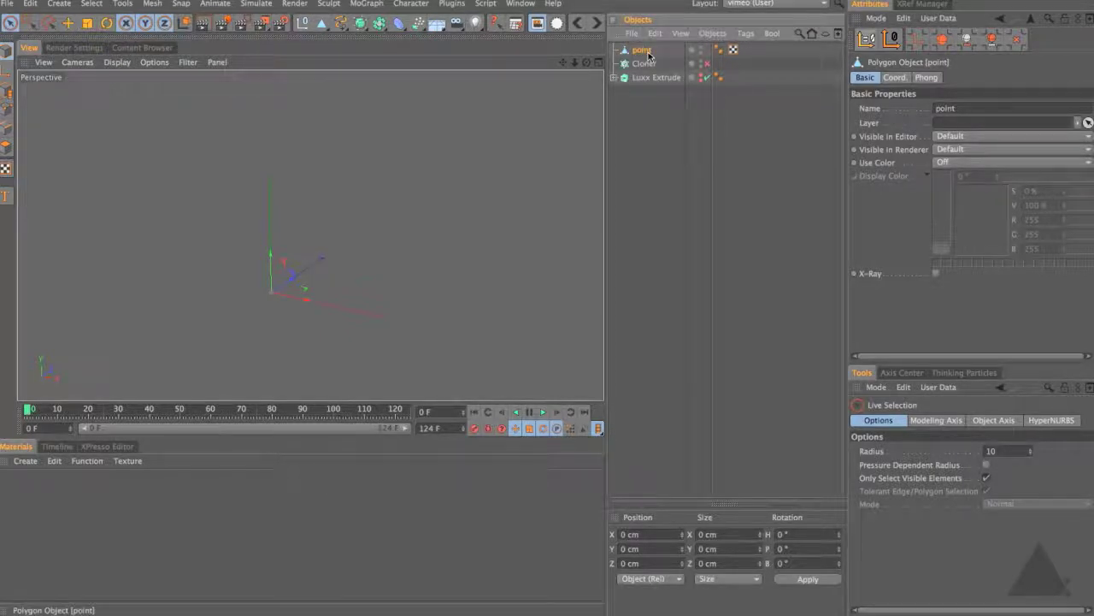
left_click_drag(648, 56, 648, 64)
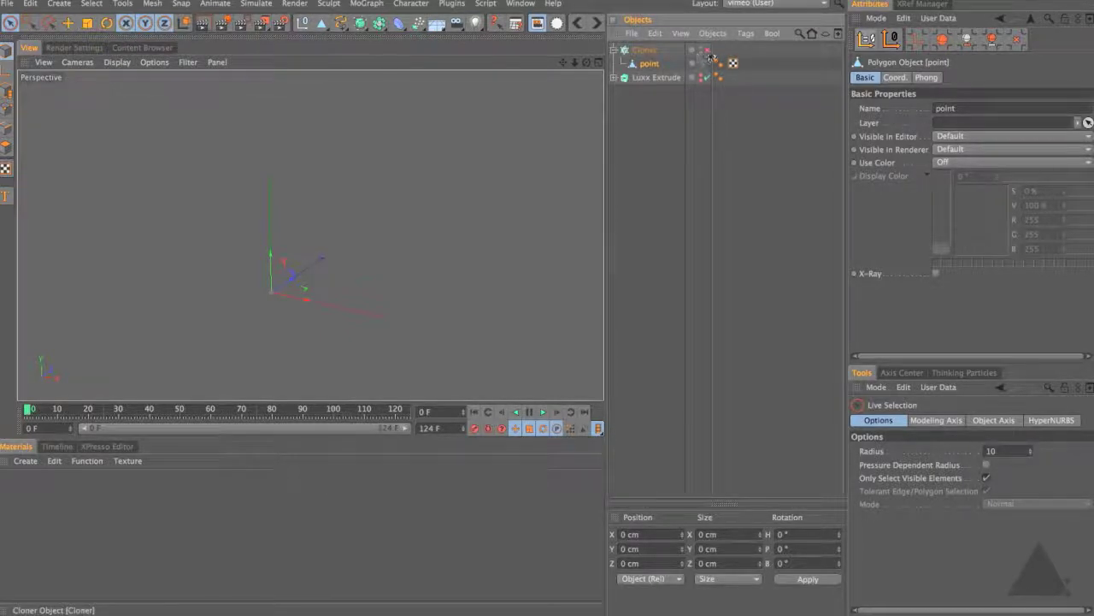
left_click(645, 50)
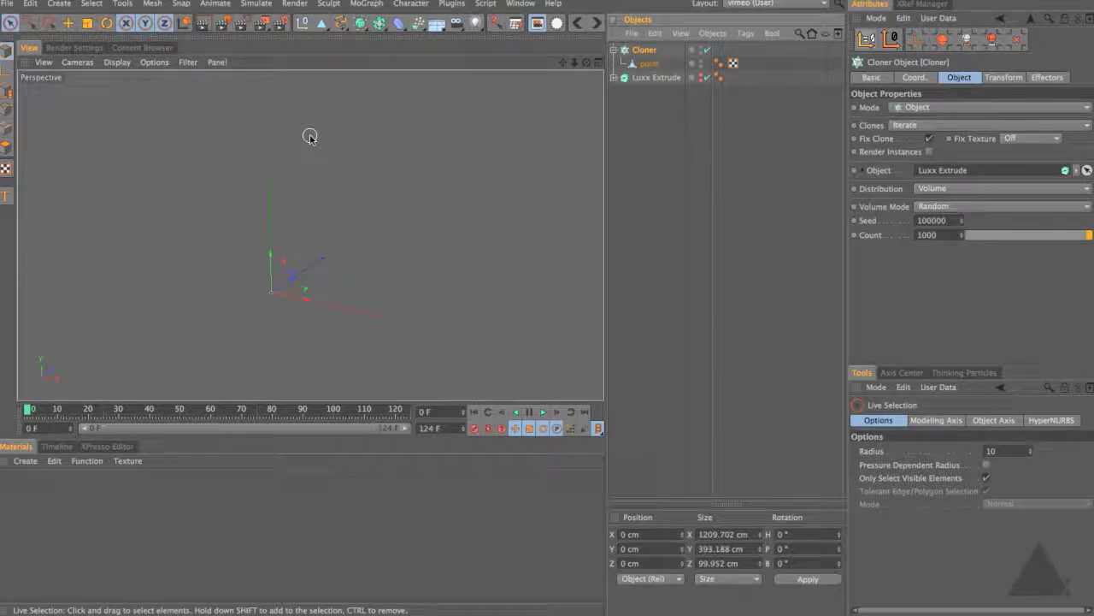
Make the Cloner editable to inspect all objects from point 0 to point 999, and undo the conversion.
left_click(9, 145)
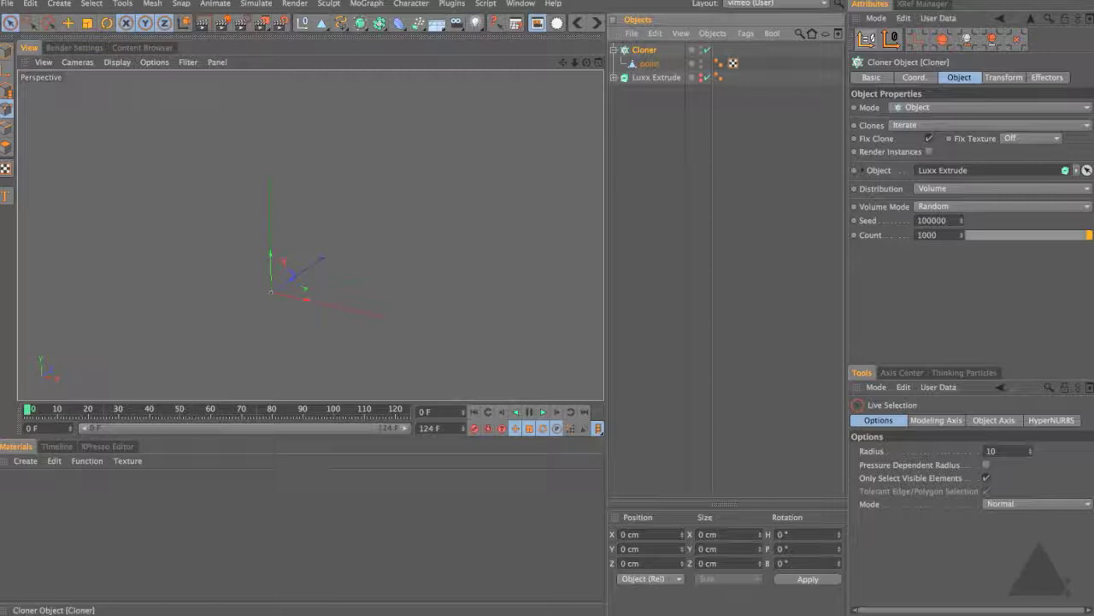
key("c")
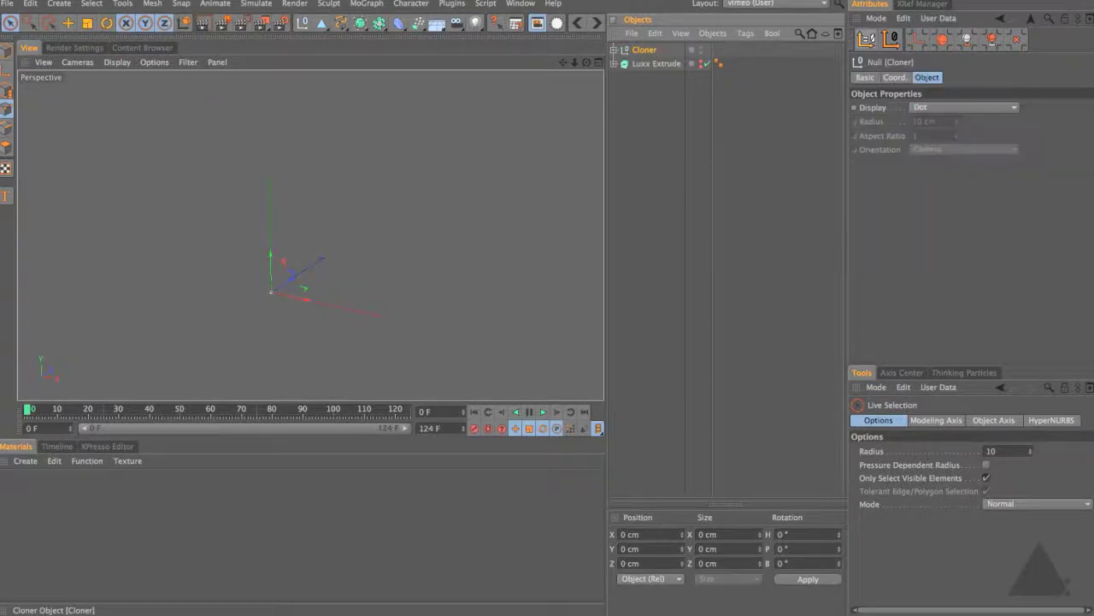
left_click(616, 51)
left_click(655, 65)
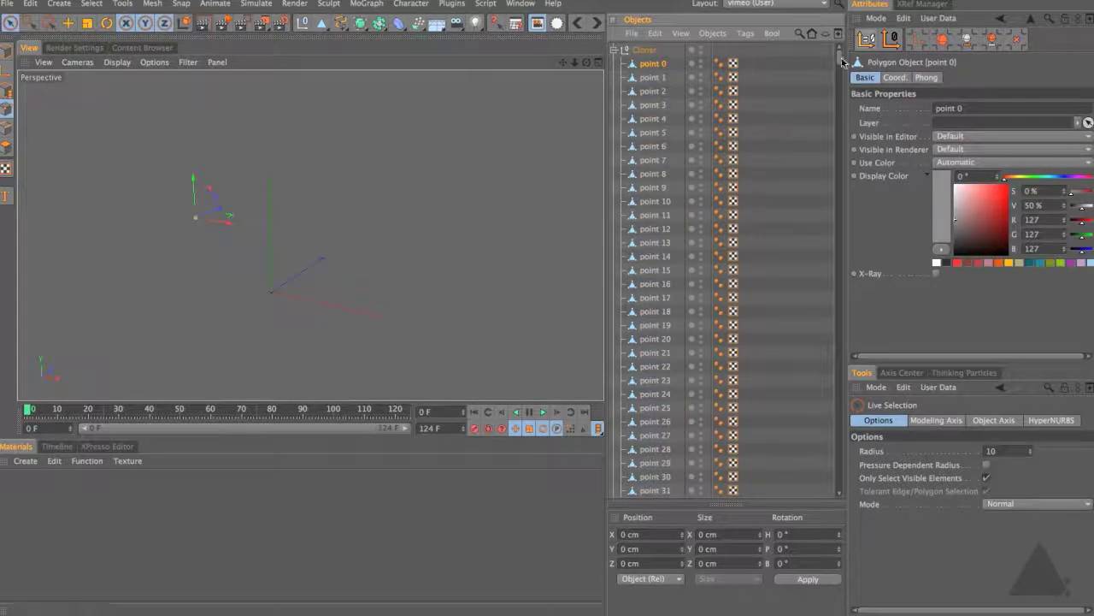
left_click_drag(842, 61, 844, 483)
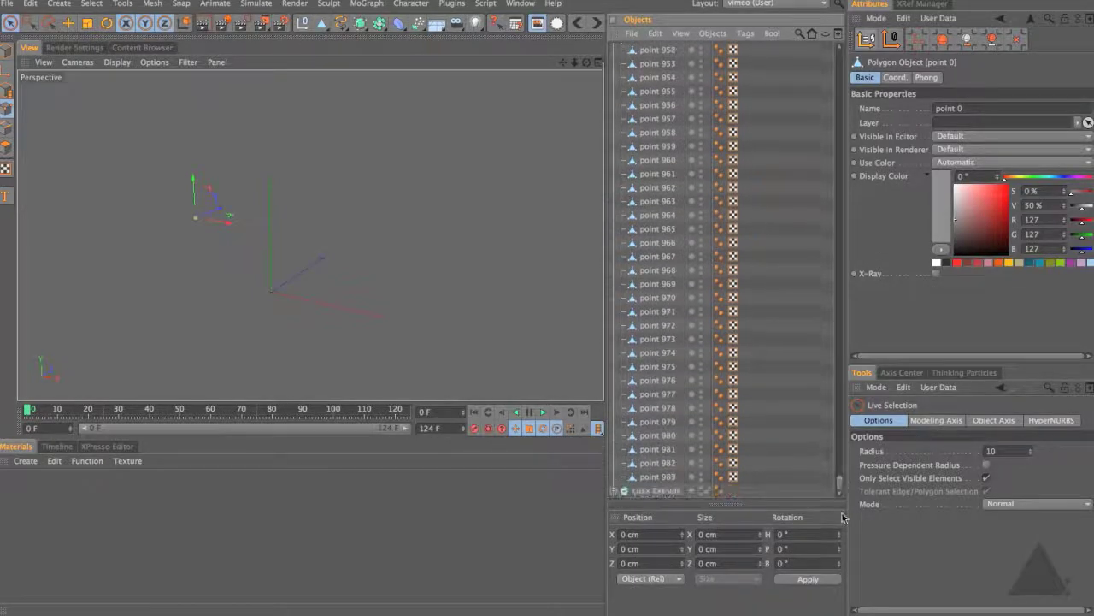
left_click(646, 477, "shift")
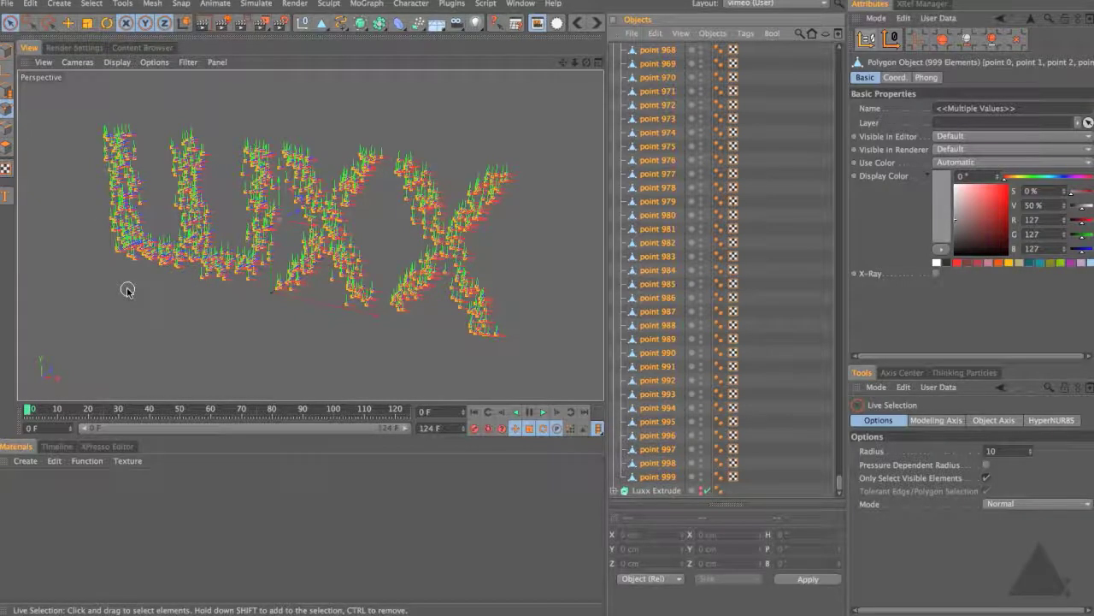
key("alt+g")
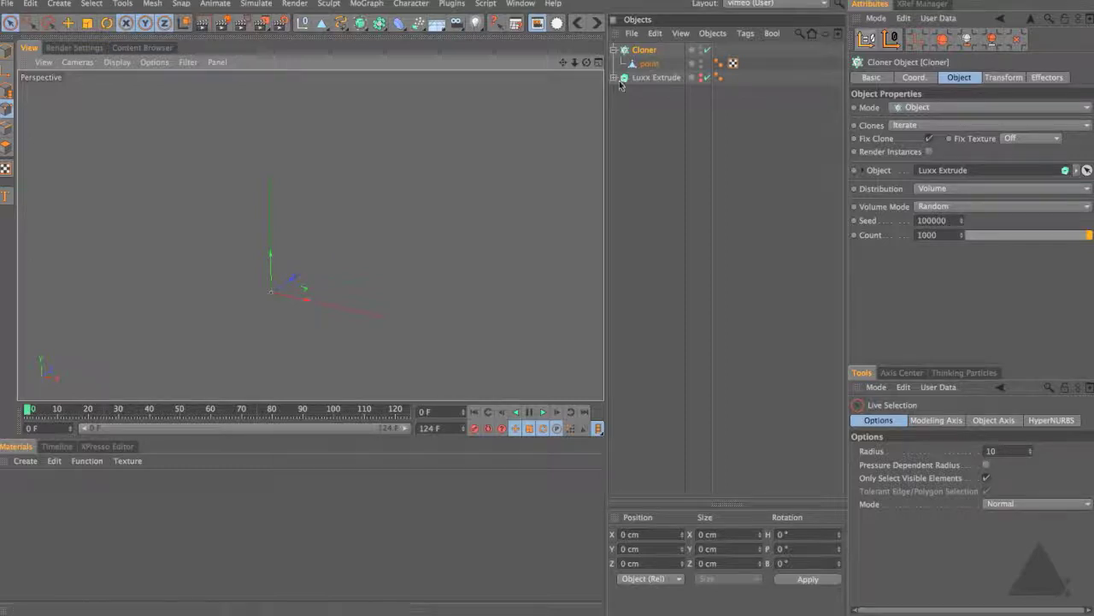
Add a Metaball as parent of the Cloner and set its hull value to 1000 %.
left_click(379, 22)
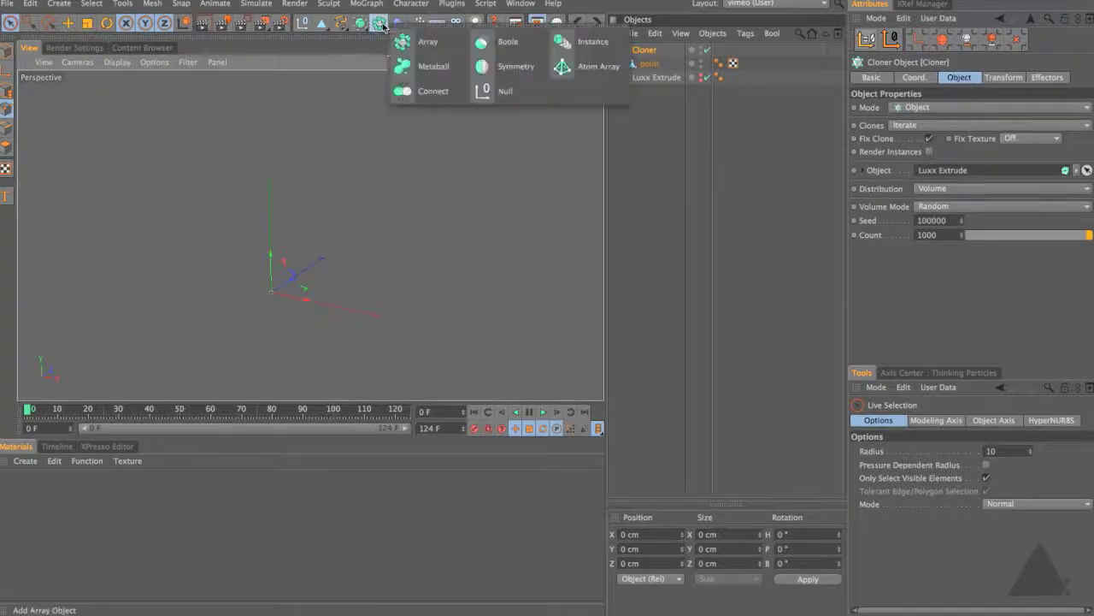
left_click(425, 67, "alt")
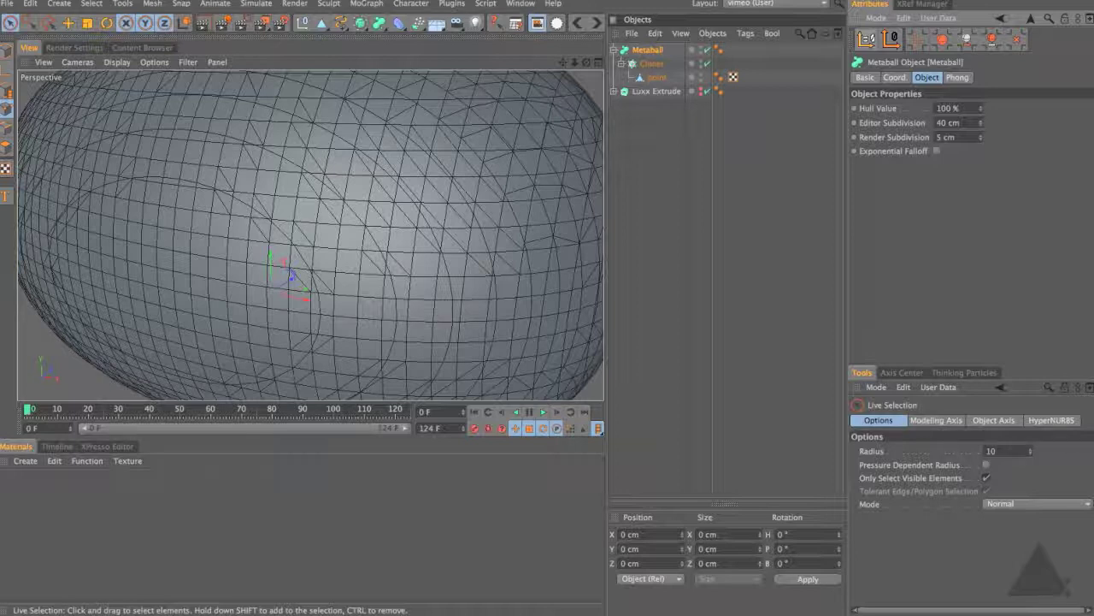
mouse_move(982, 110)
left_mouse_down()
mouse_move(982, 2)
mouse_move(982, 111)
left_mouse_up()
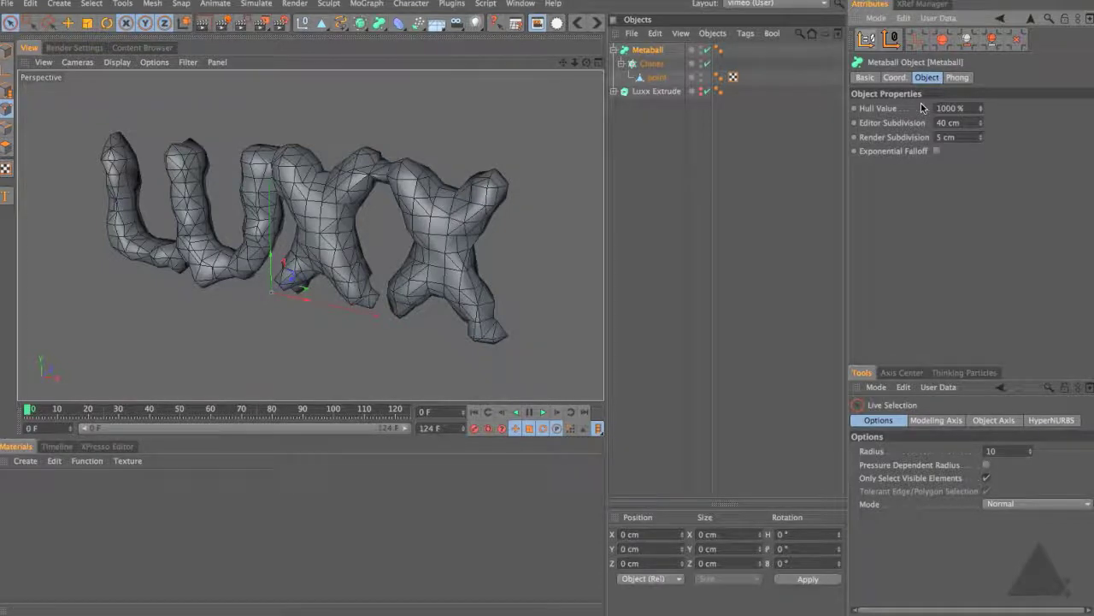
Undo the Metaball's last hull value change and set its editor subdivision to 25 cm.
key("super+z")
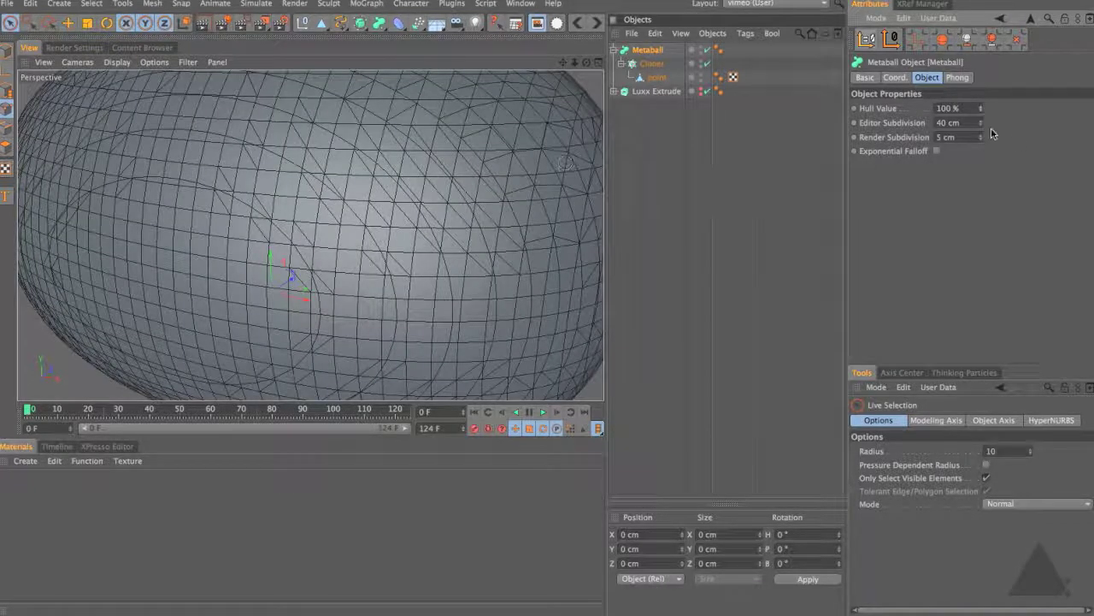
left_click_drag(982, 128, 981, 145)
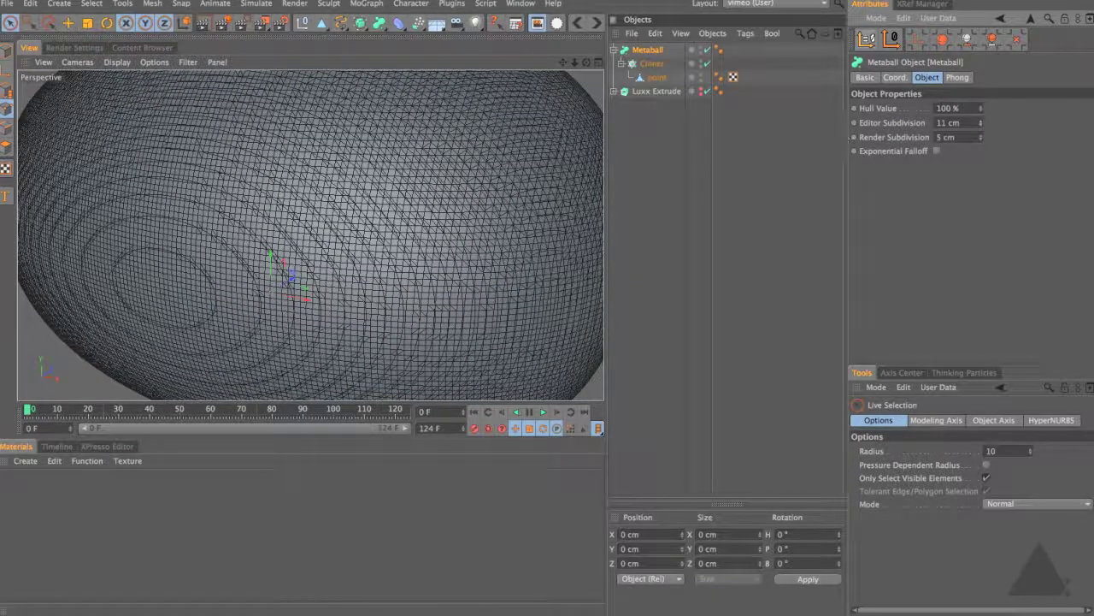
left_click_drag(975, 122, 862, 126)
type("25")
key("Return")
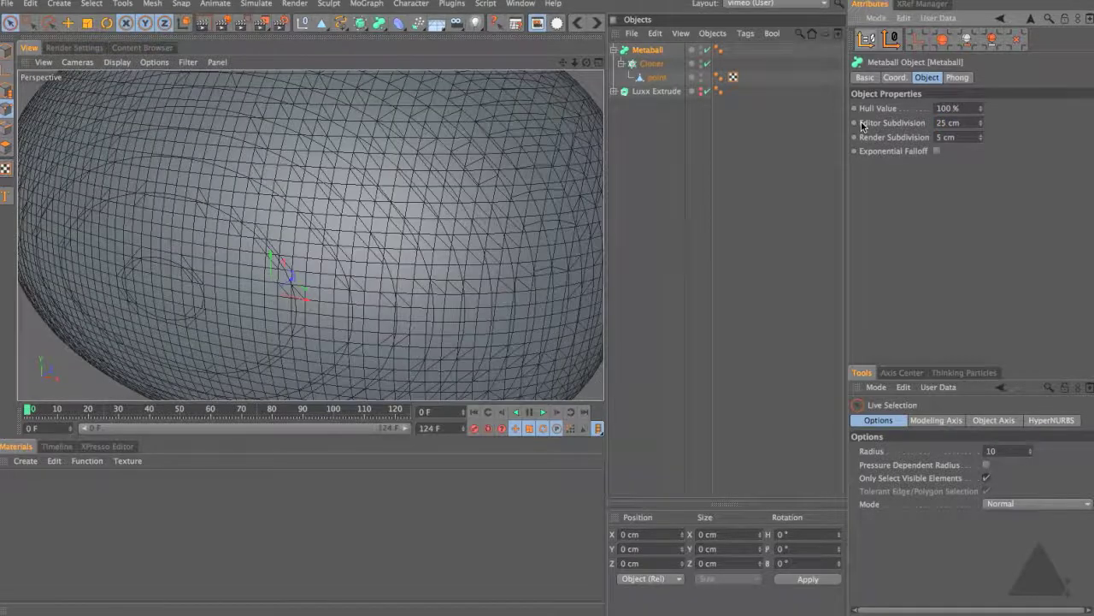
Enable exponential falloff on the Metaball and render the perspective view.
left_click(878, 141)
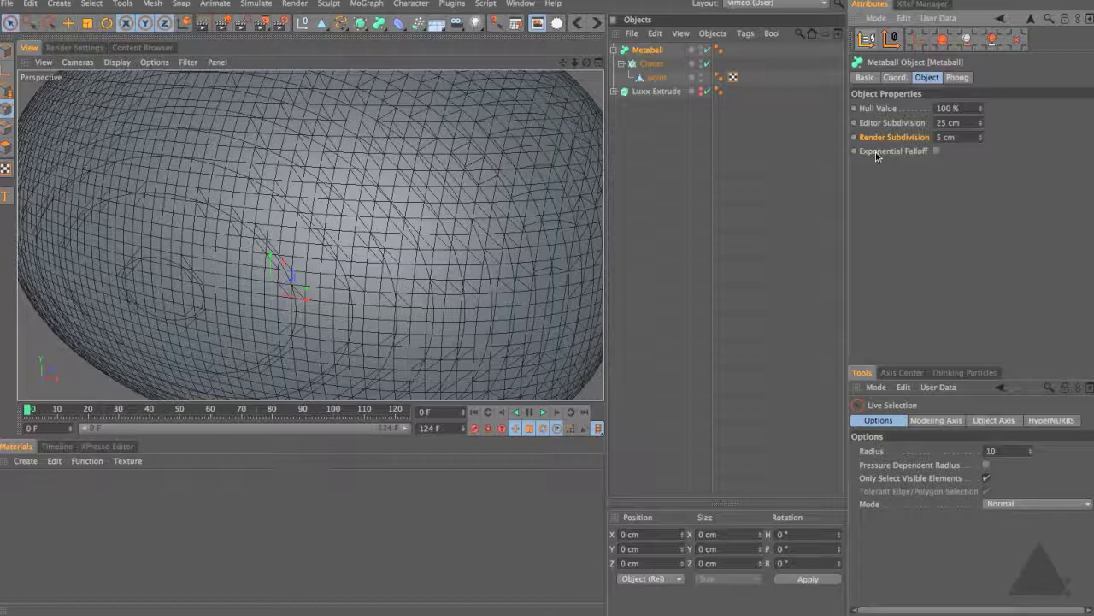
left_click(937, 151)
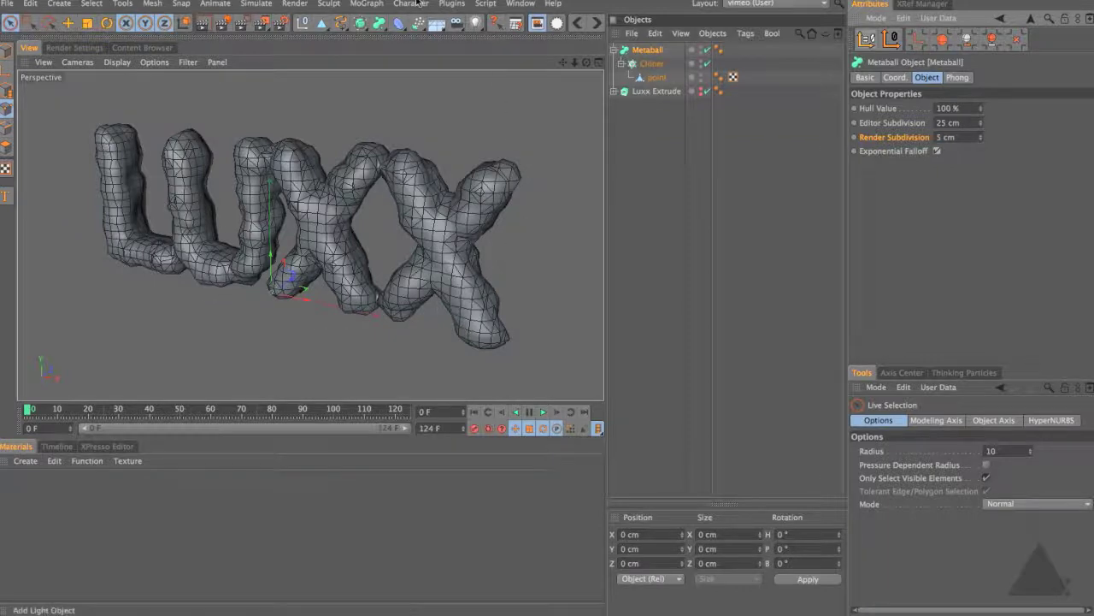
key("ctrl+r")
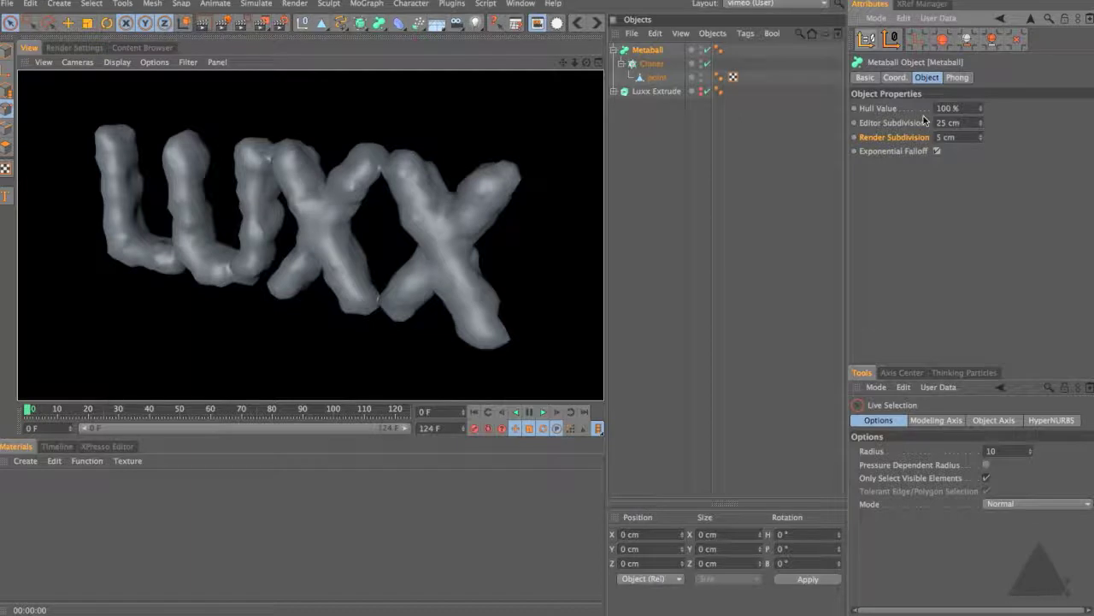
Try a HyperNURBS object as parent of the Metaball, render the view, and undo the addition.
left_click(380, 24, "alt")
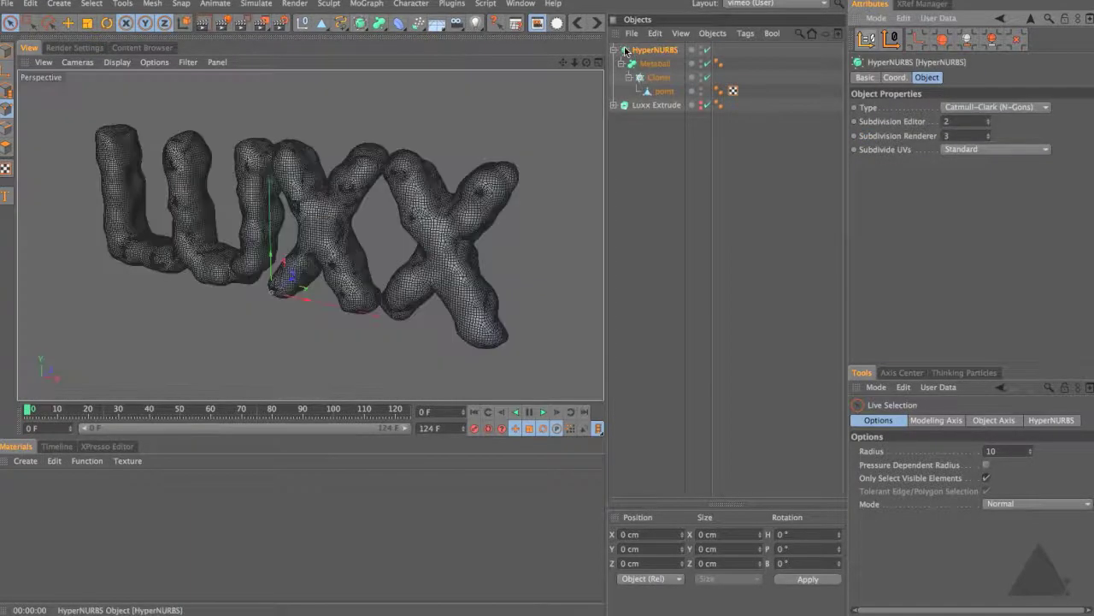
key("ctrl+r")
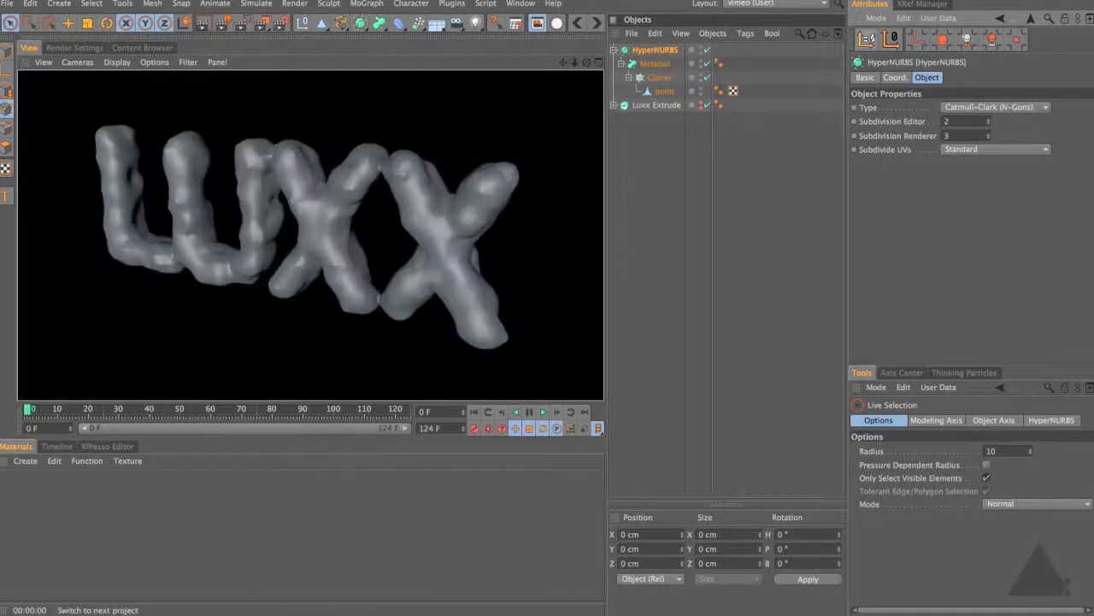
key("ctrl+z")
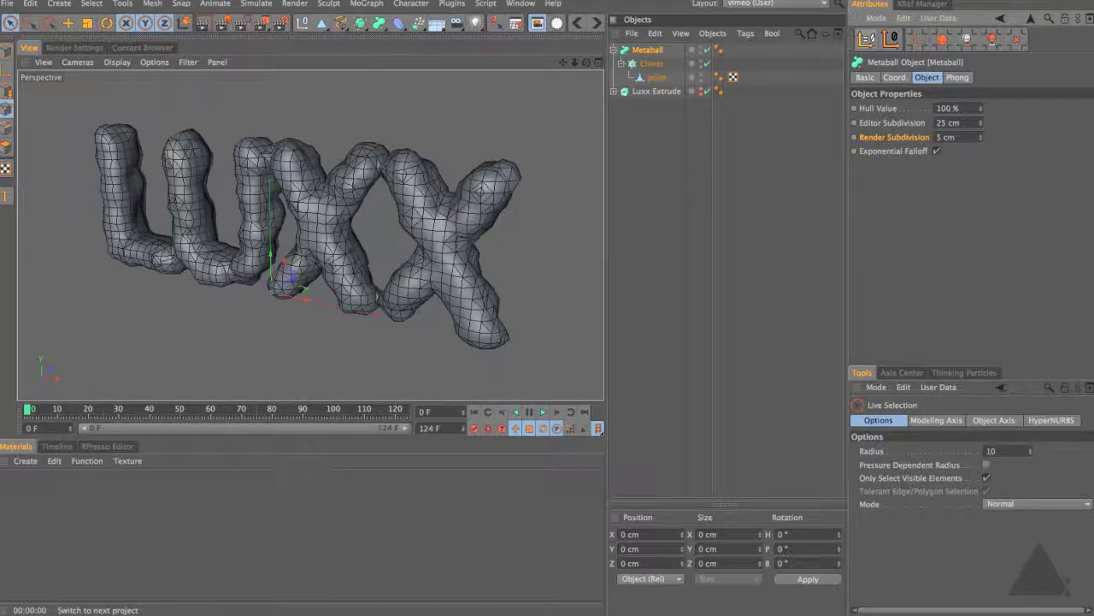
Add a Metaball tag to the point object inside the Cloner.
left_click(654, 77)
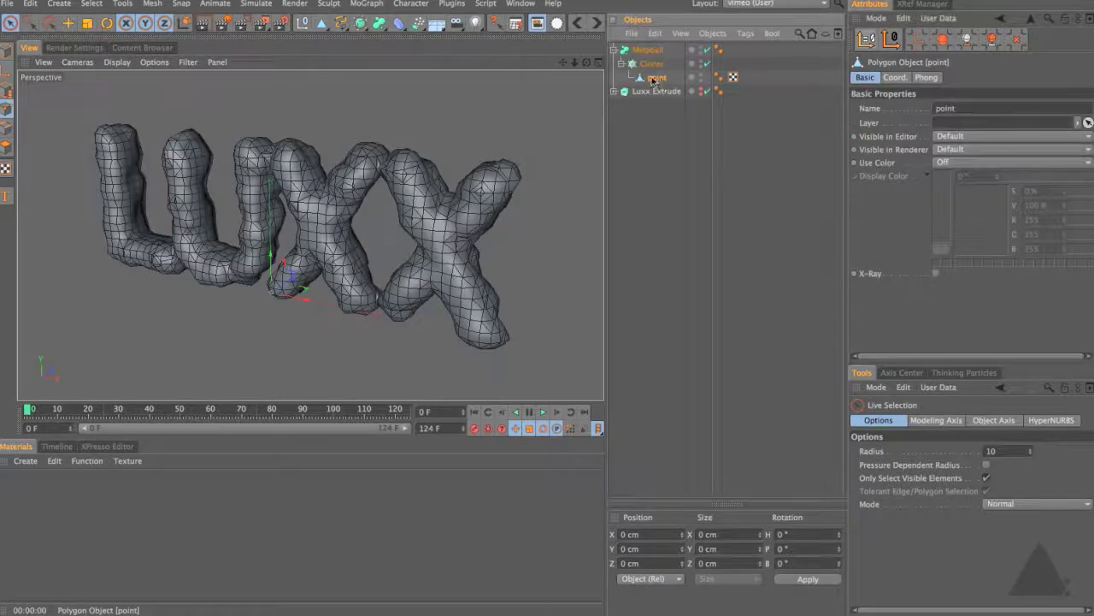
left_click(745, 33)
mouse_move(758, 54)
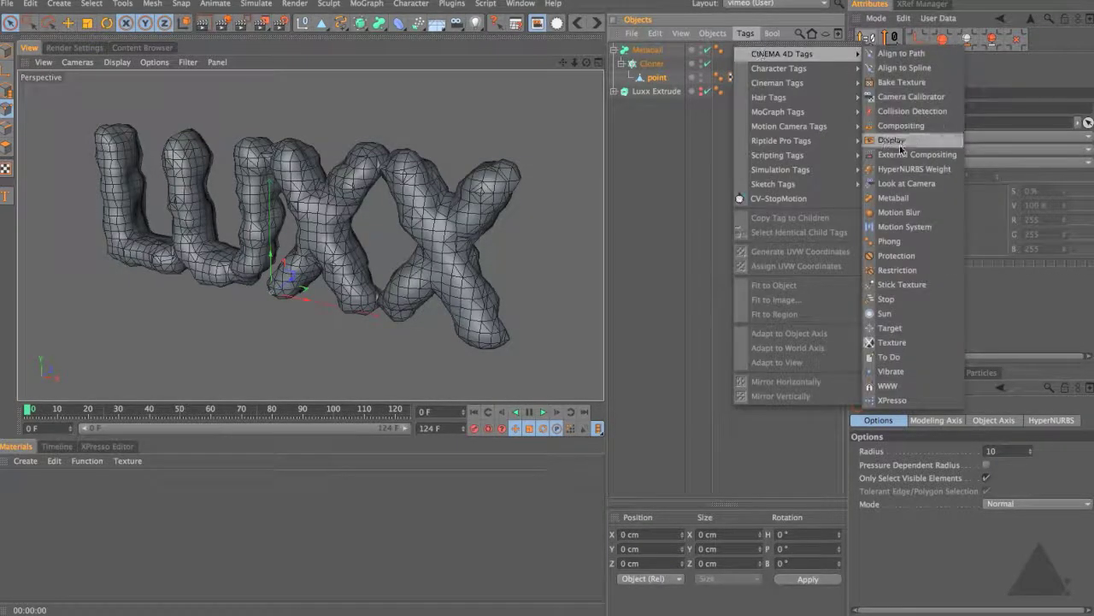
left_click(905, 199)
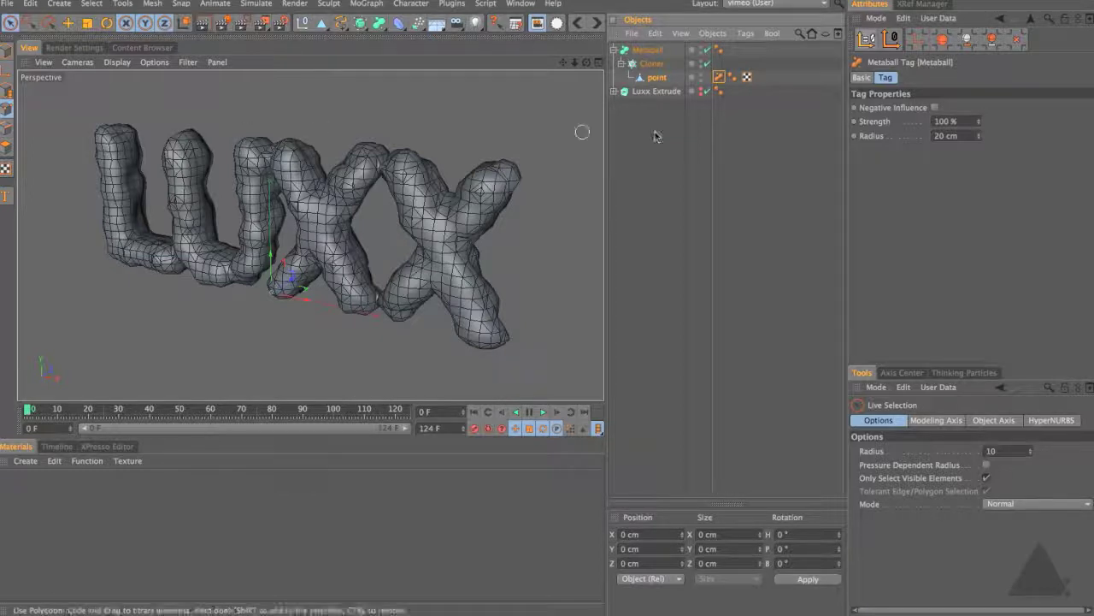
Try a Metaball tag strength of 422 %, restore it to 100 %, and set the tag's radius to 10 cm.
mouse_move(980, 121)
left_mouse_down()
mouse_move(979, 109)
mouse_move(980, 125)
left_mouse_up()
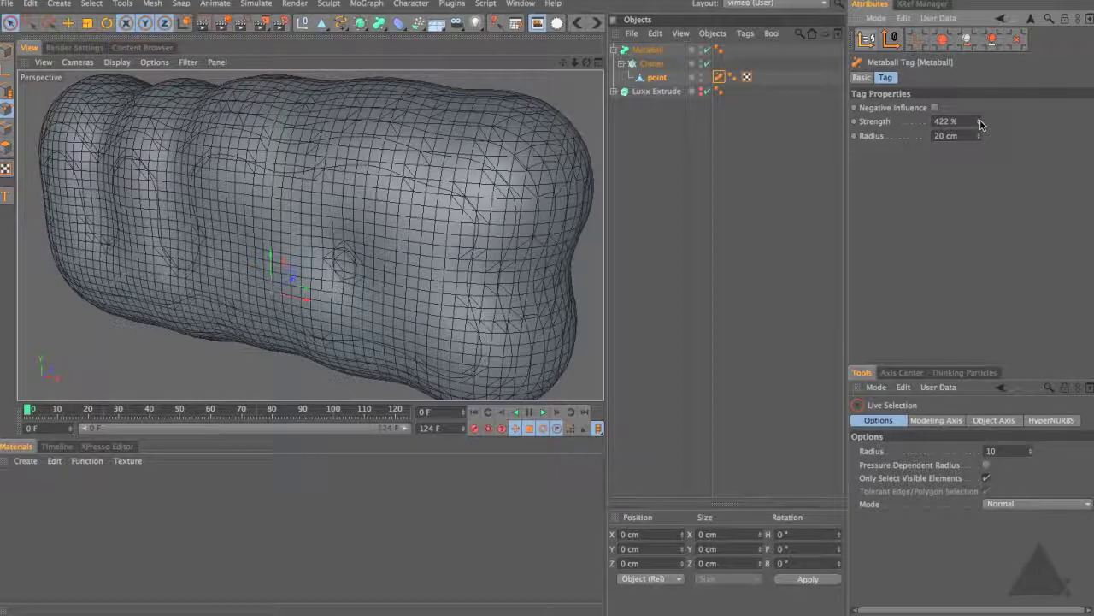
right_click(980, 125)
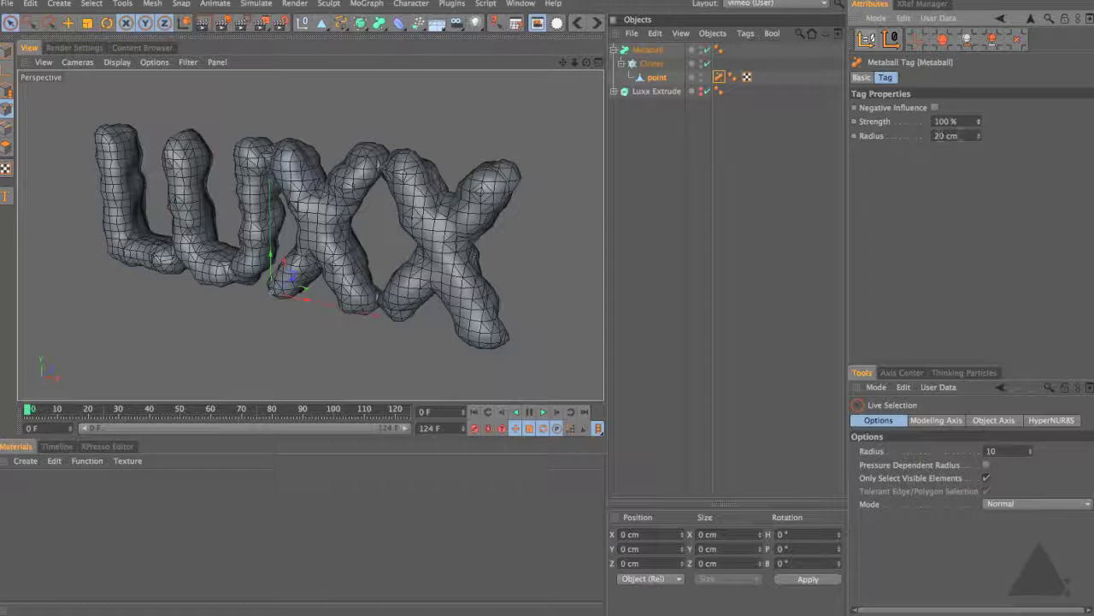
double_click(946, 135)
type("10")
key("Return")
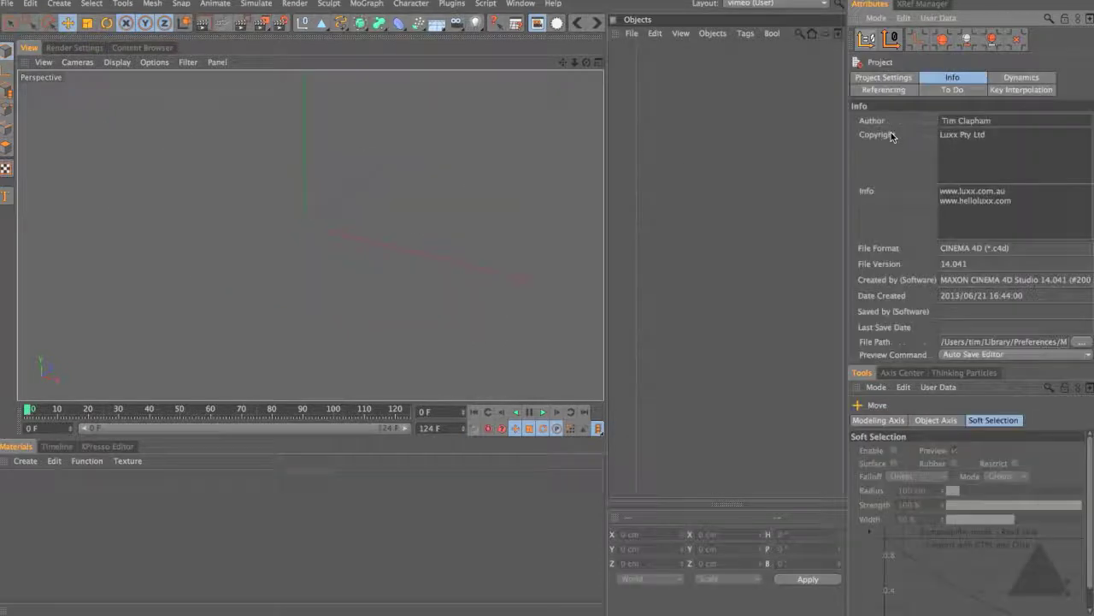
Create two spheres in the empty project and set the second sphere's radius to 5 cm.
left_click_drag(322, 23, 452, 44)
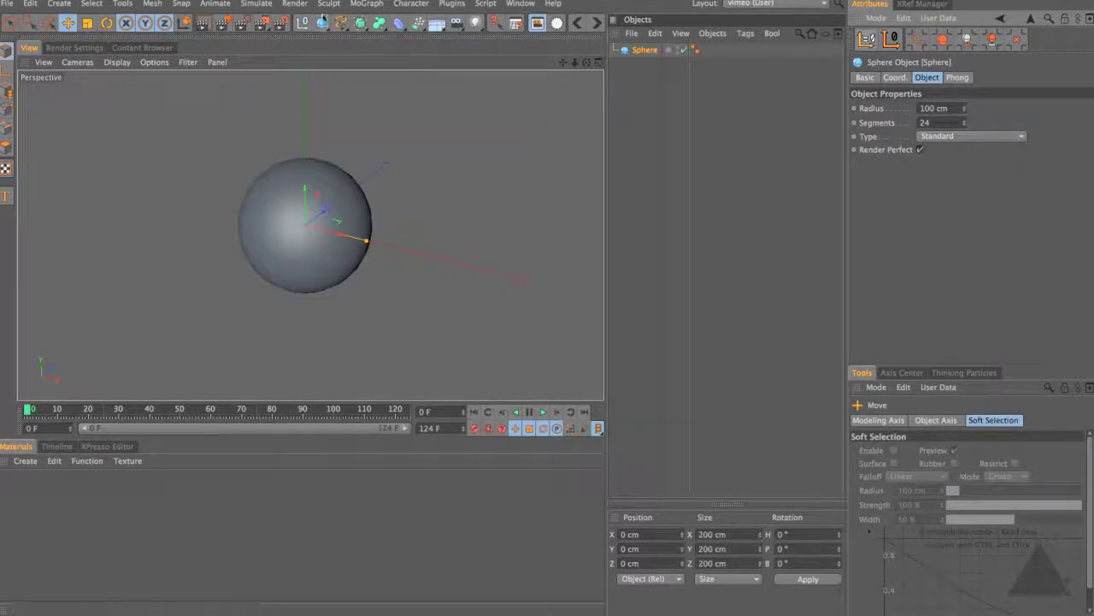
left_click(322, 23)
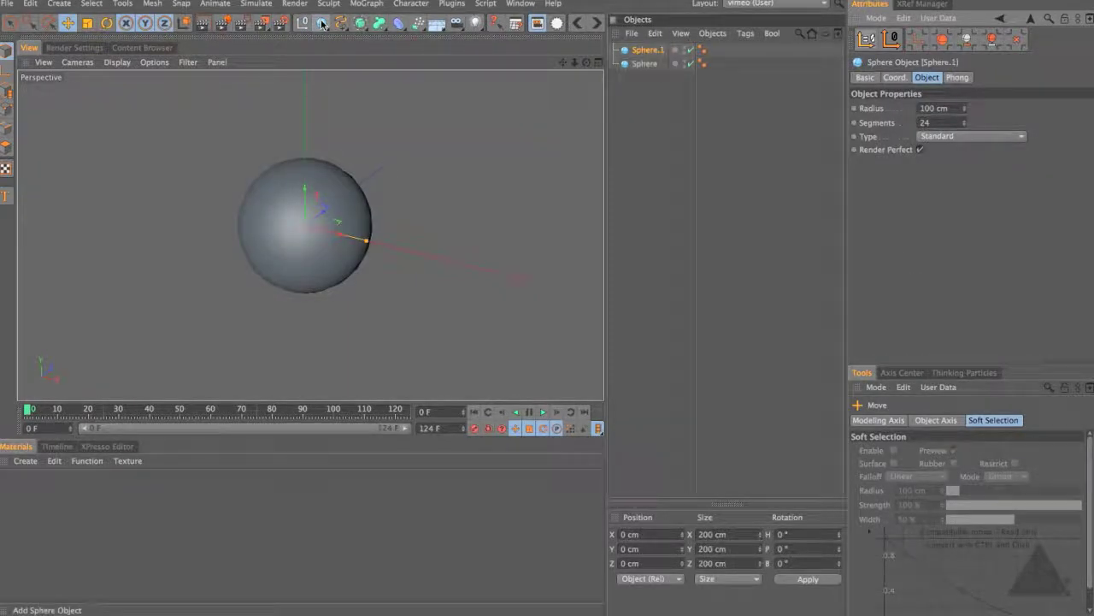
left_click(934, 108)
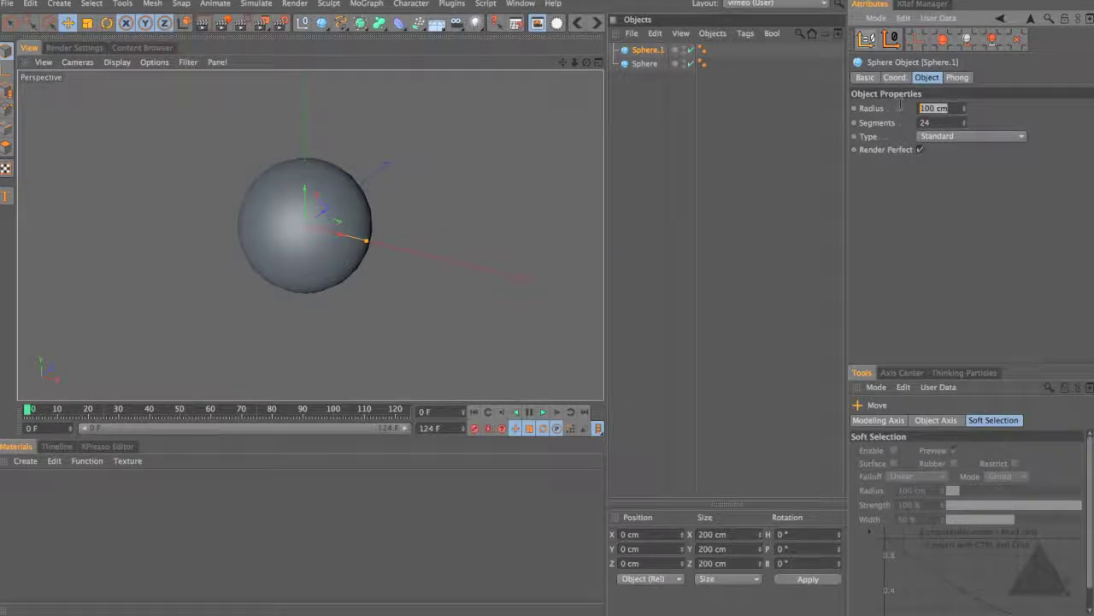
type("5")
key("Return")
Add a MoGraph Cloner with both spheres nested inside it.
left_click(646, 64)
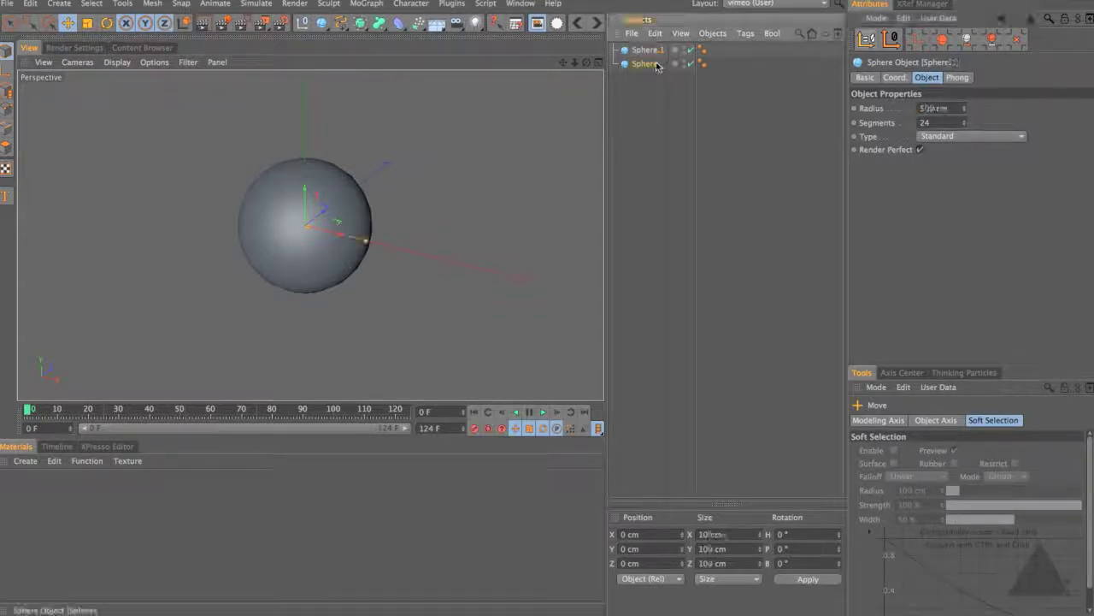
left_click(369, 4)
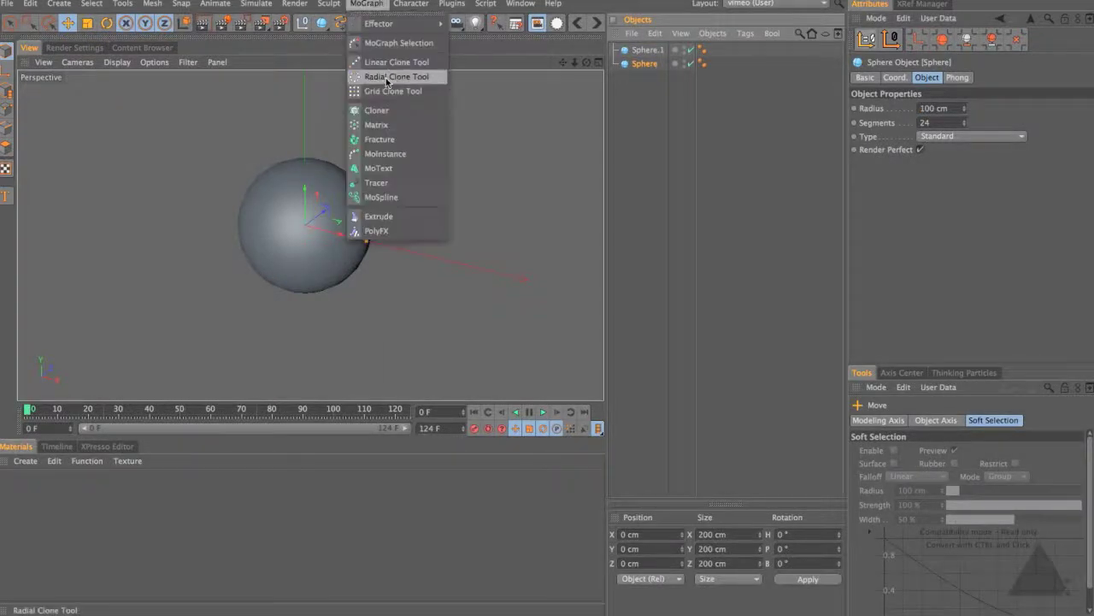
left_click(403, 111)
left_click_drag(643, 68, 648, 51)
left_click(648, 51)
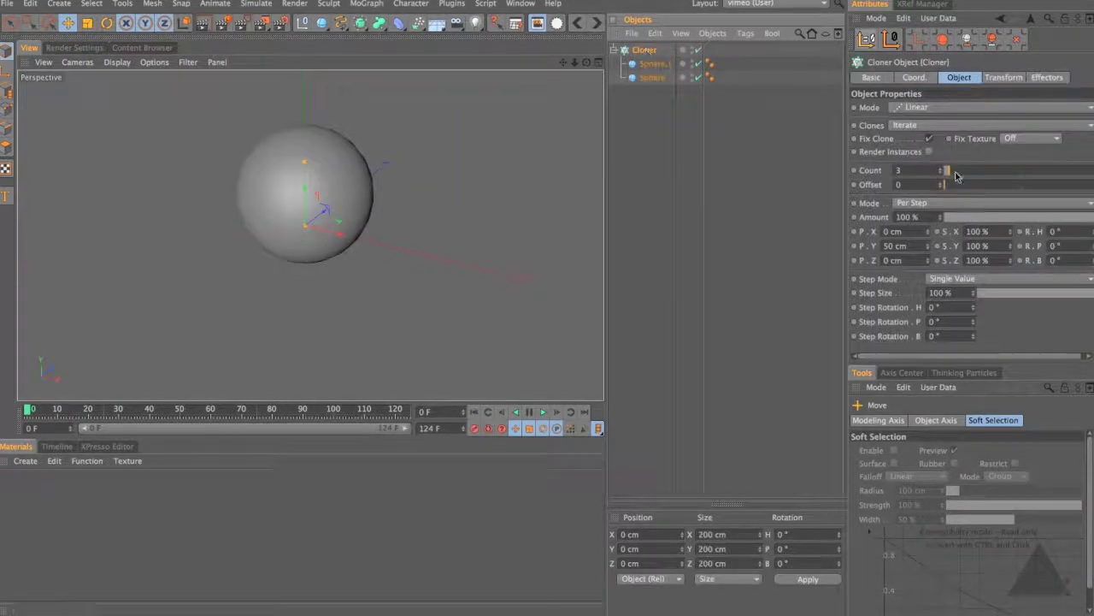
Set the Cloner's Y offset per step to 129 cm and raise its count to 20.
mouse_move(928, 249)
left_mouse_down()
mouse_move(926, 212)
mouse_move(926, 233)
left_mouse_up()
right_click_drag(425, 146, 248, 191, "alt")
middle_click_drag(405, 139, 303, 281, "alt")
right_click_drag(315, 280, 235, 288, "alt")
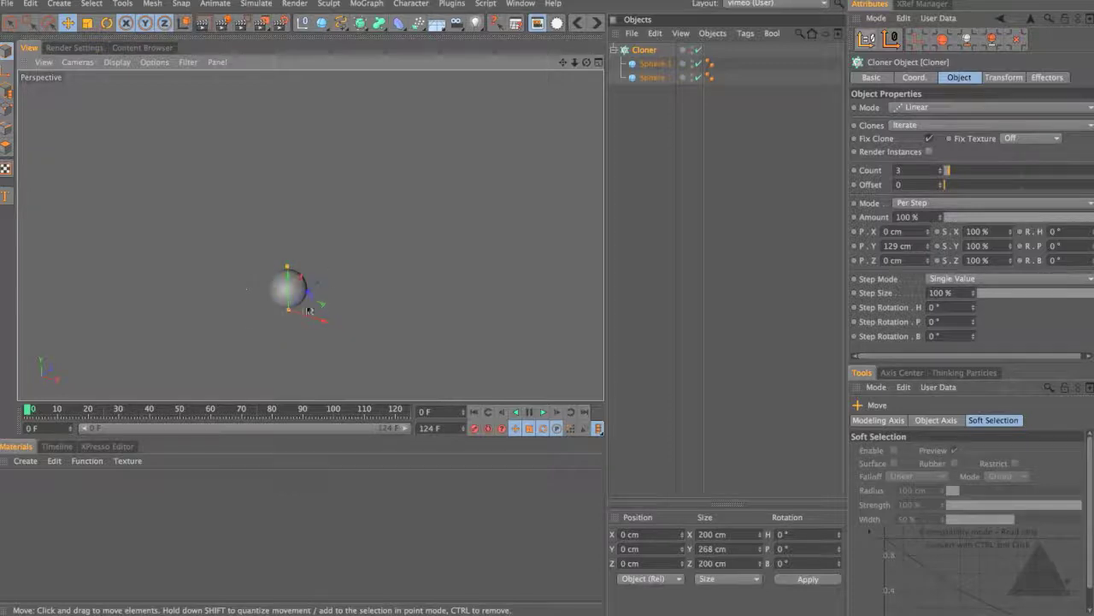
left_click_drag(309, 308, 317, 228, "alt")
left_click_drag(954, 175, 980, 174)
mouse_move(364, 173)
right_mouse_down("alt")
mouse_move(471, 169)
mouse_move(342, 193)
mouse_move(317, 224)
mouse_move(316, 214)
mouse_move(285, 221)
right_mouse_up("alt")
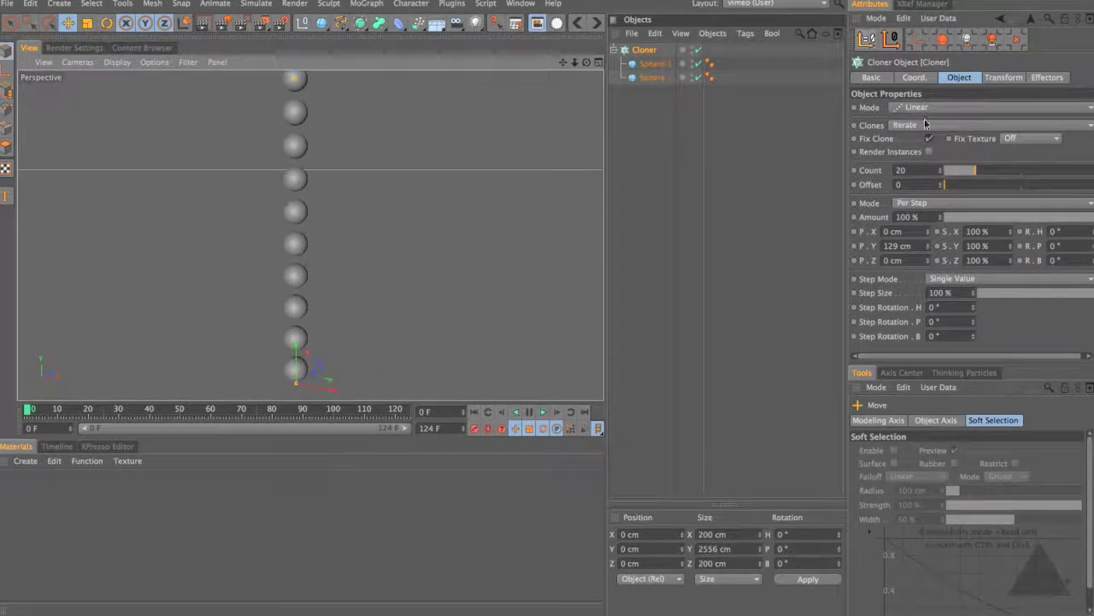
Switch the Cloner's clone distribution from Iterate to Blend and lower the count to 18.
left_click(931, 126)
left_click(941, 166)
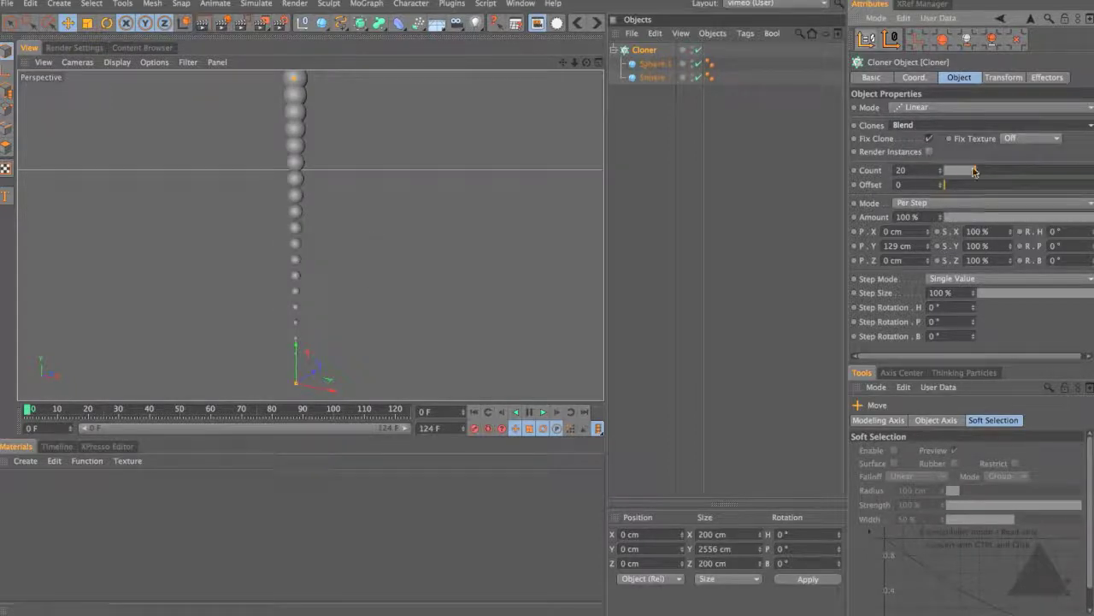
left_click_drag(975, 171, 967, 172)
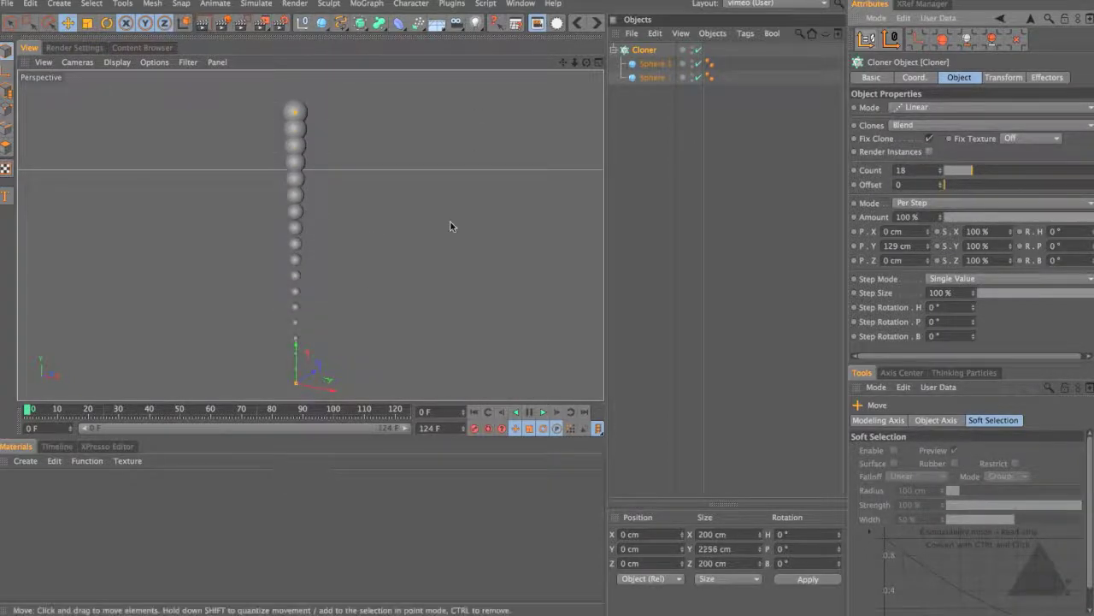
left_click_drag(340, 224, 305, 240, "alt")
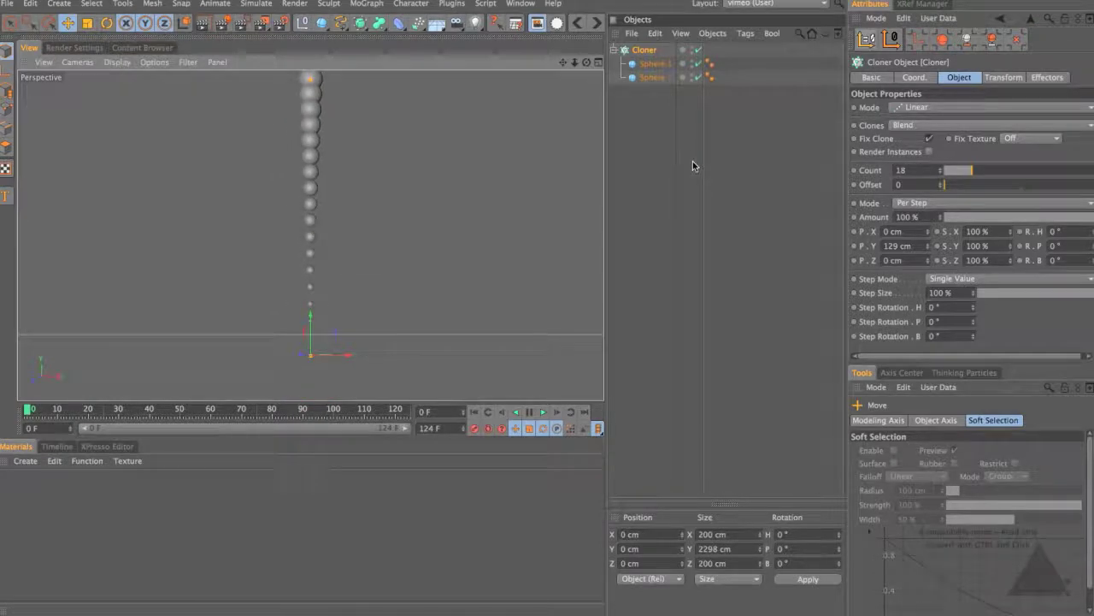
Compare the two spheres' settings and set the segments of the small sphere, Sphere.1, to 6.
left_click(655, 63)
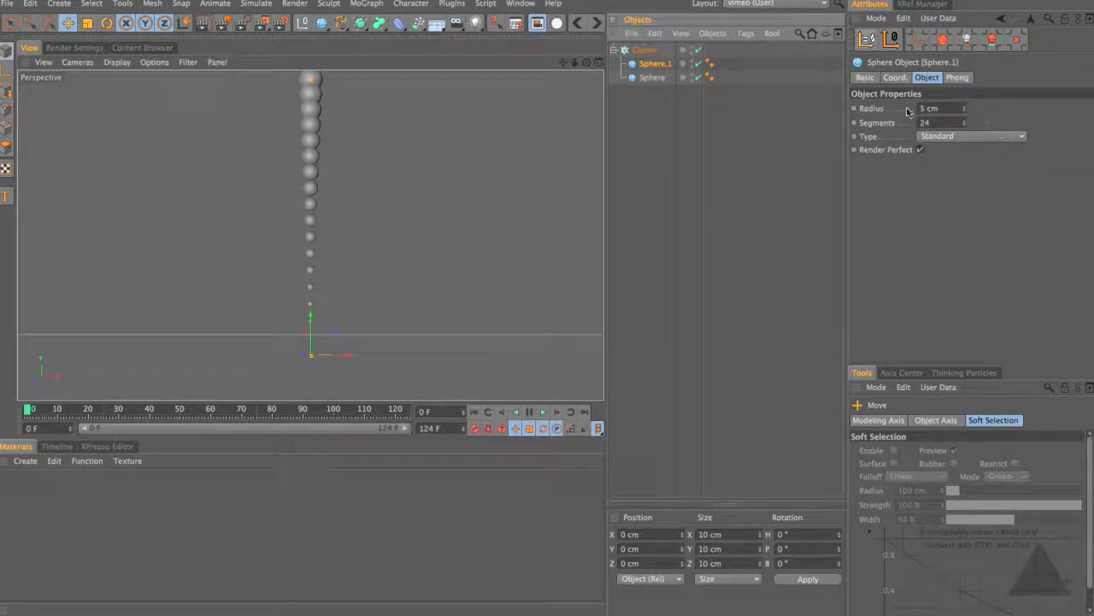
left_click(652, 78)
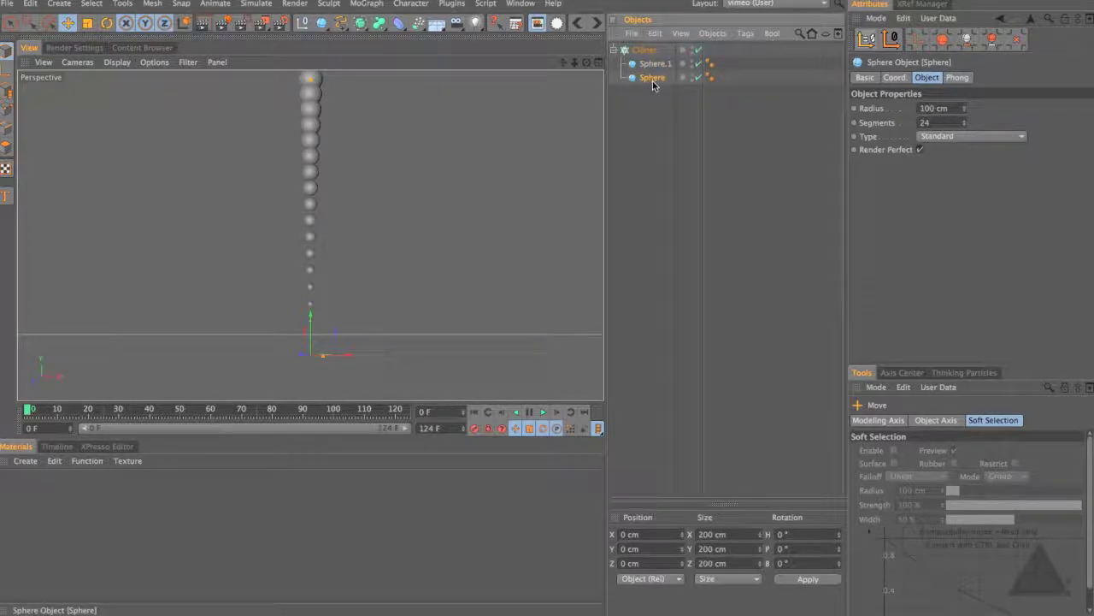
left_click(655, 66)
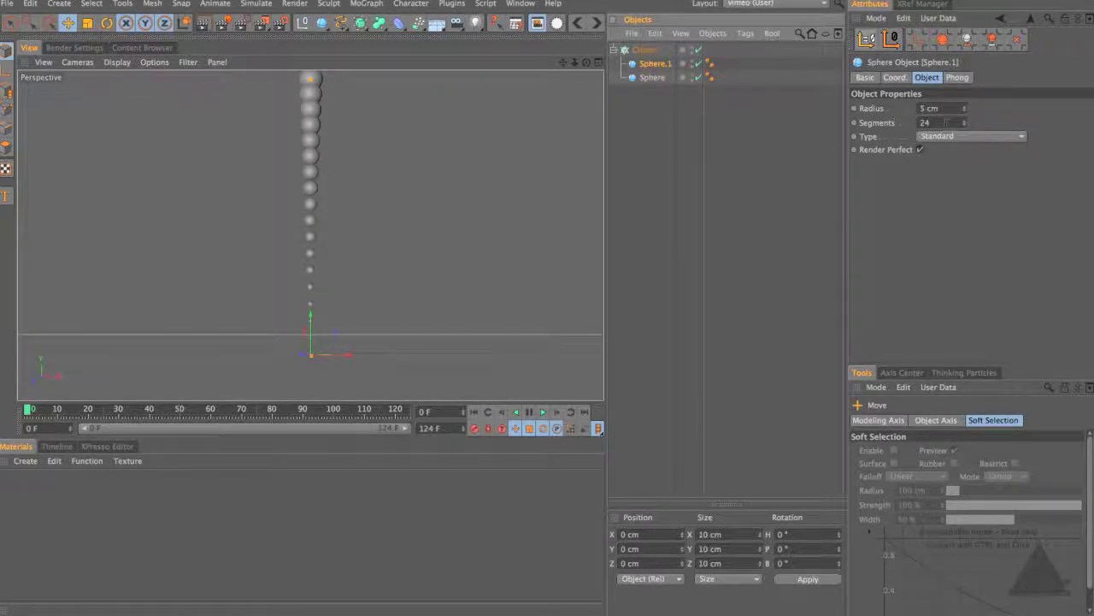
left_click_drag(934, 123, 870, 114)
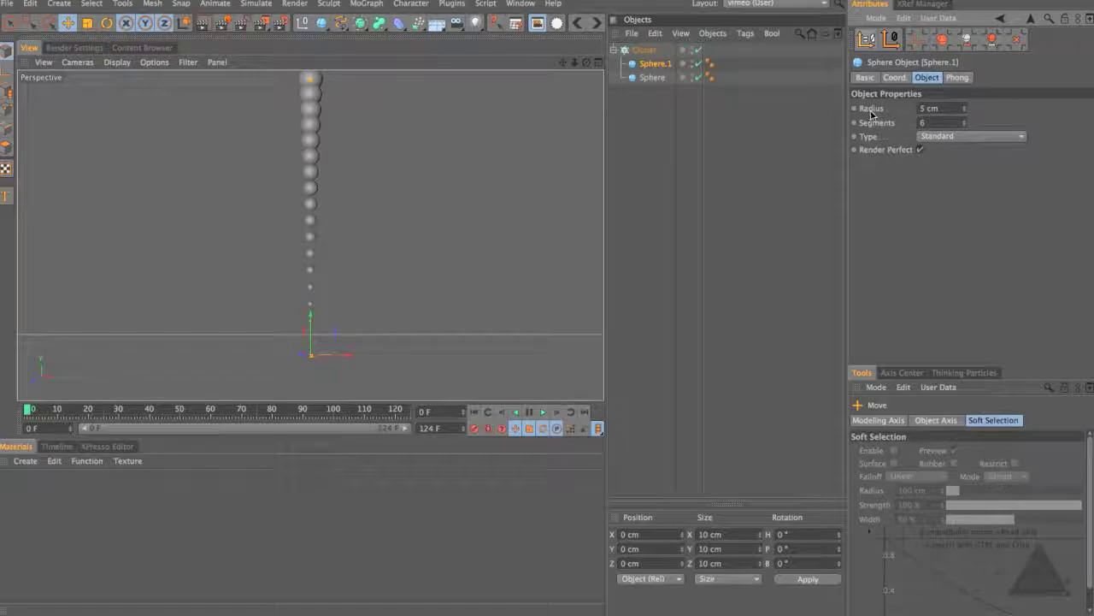
Check the large sphere's radius and segments, and examine the blended clones in the column from the smallest end to the top.
left_click(646, 78)
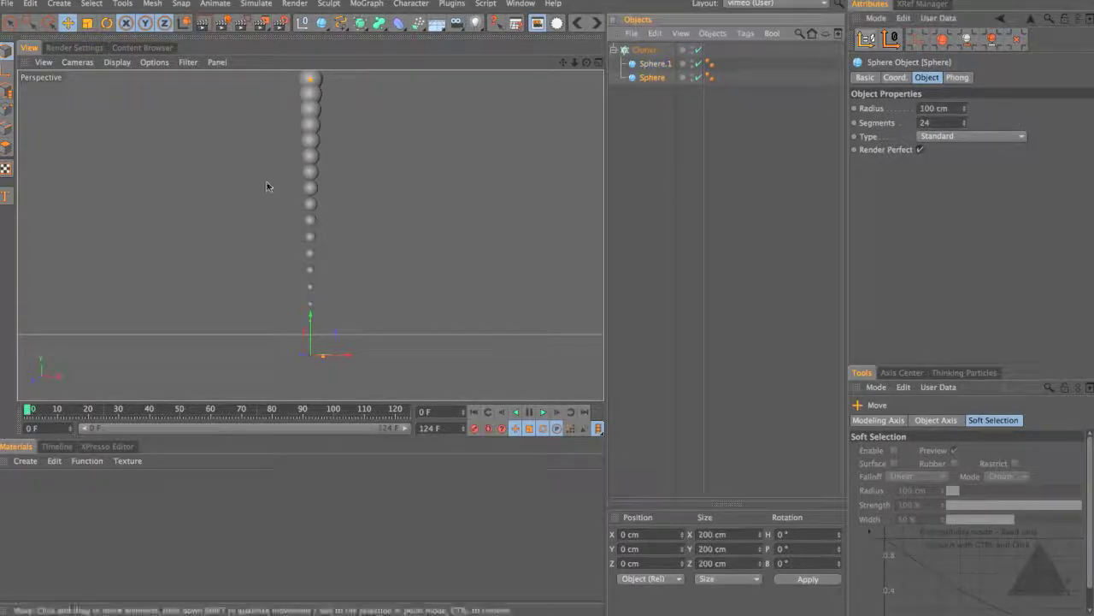
right_click_drag(307, 276, 108, 306, "alt")
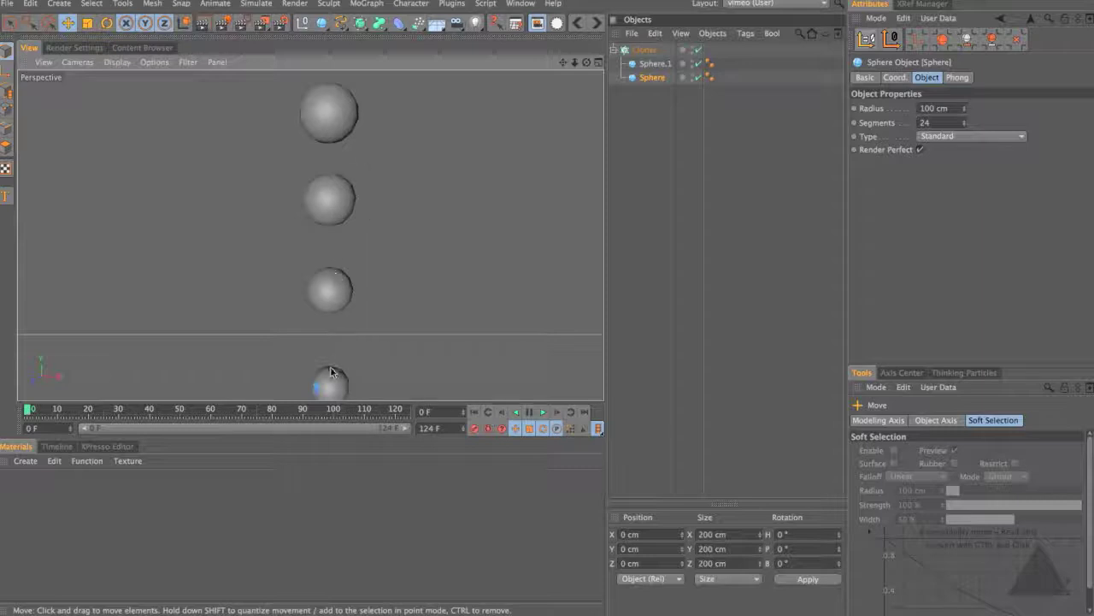
mouse_move(332, 372)
right_mouse_down("alt")
mouse_move(311, 234)
mouse_move(330, 319)
mouse_move(354, 151)
mouse_move(368, 197)
mouse_move(345, 112)
mouse_move(318, 364)
right_mouse_up("alt")
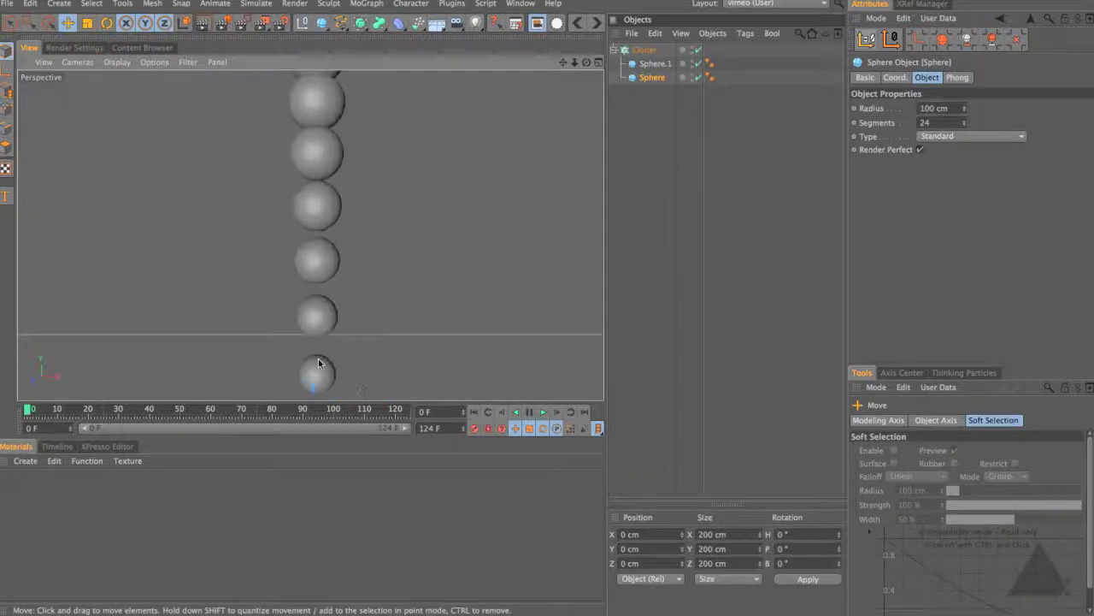
right_click_drag(338, 146, 292, 207, "alt")
middle_click_drag(292, 207, 254, 269, "alt")
right_click_drag(254, 269, 269, 242, "alt")
middle_click_drag(331, 241, 290, 237, "alt")
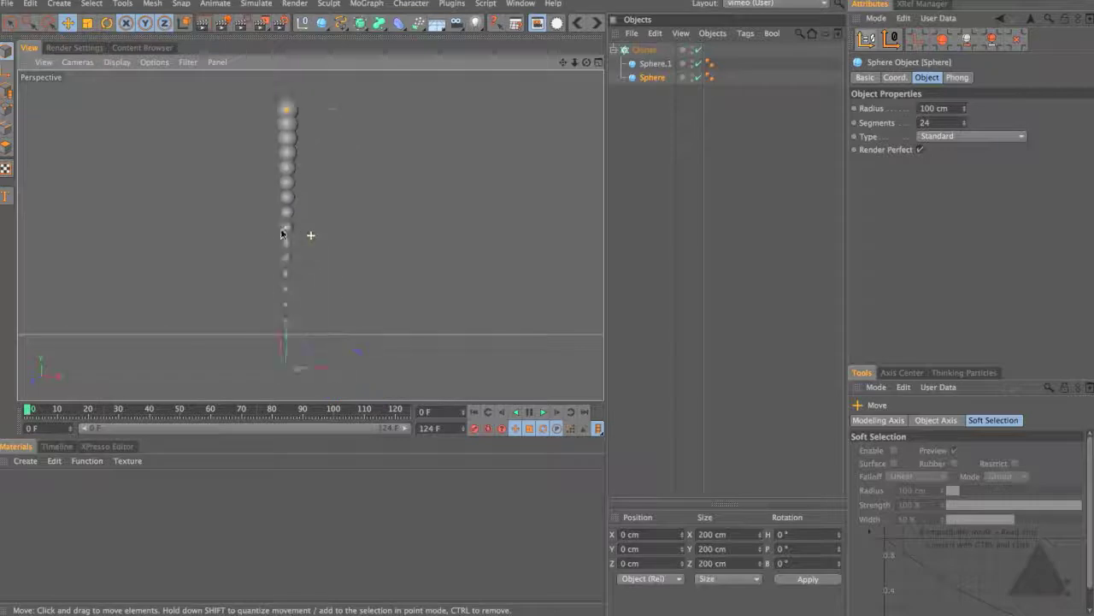
right_click_drag(291, 236, 286, 237, "alt")
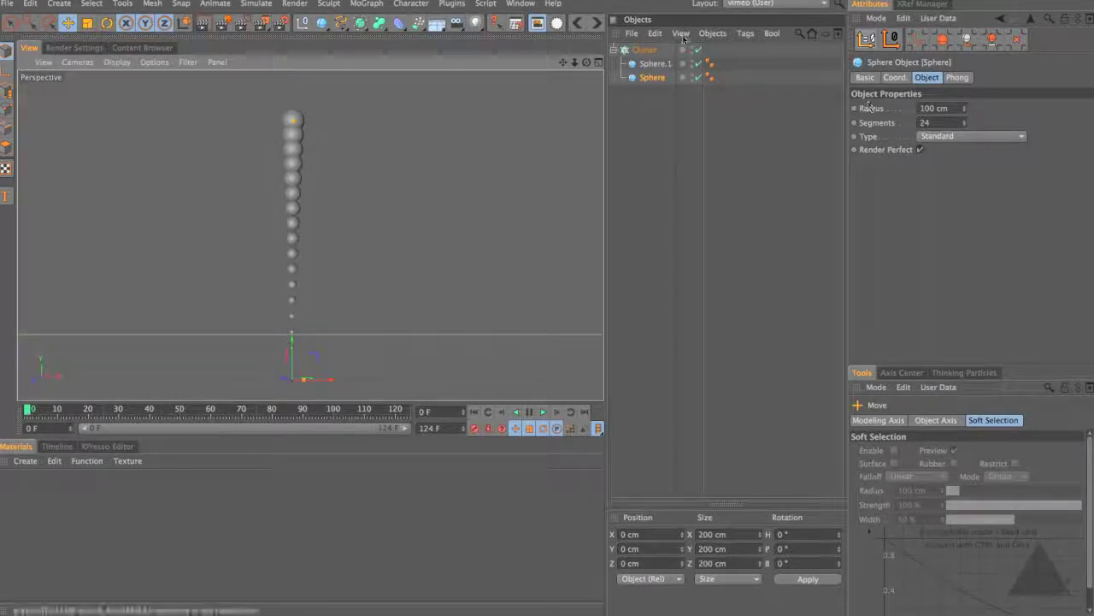
Add a Random effector to the Cloner and turn off its position randomization.
left_click(654, 50)
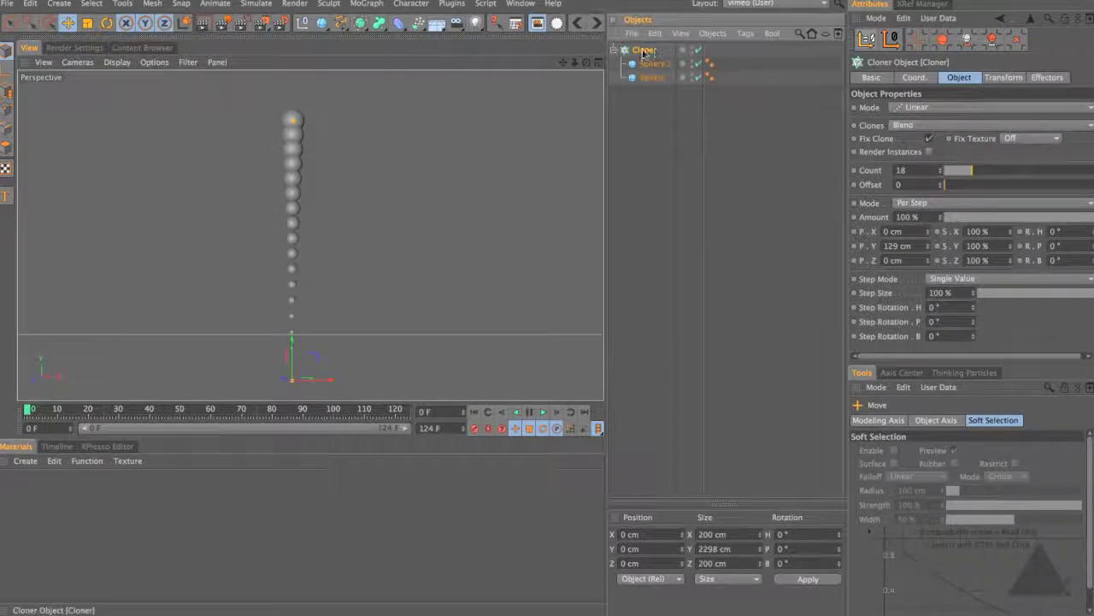
left_click(368, 5)
mouse_move(373, 26)
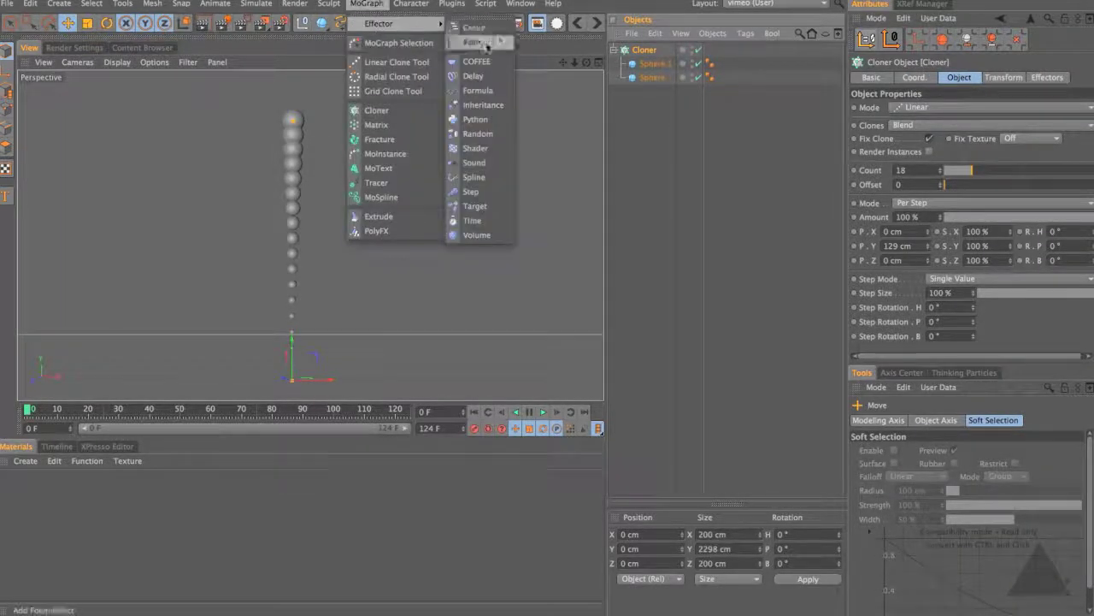
left_click(470, 131)
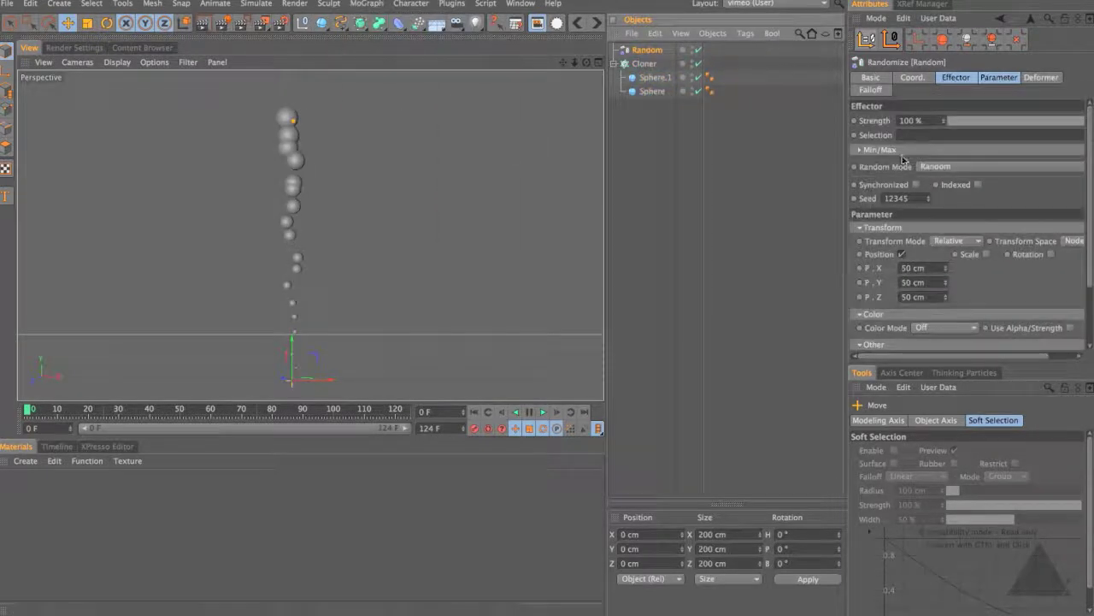
left_click(903, 255)
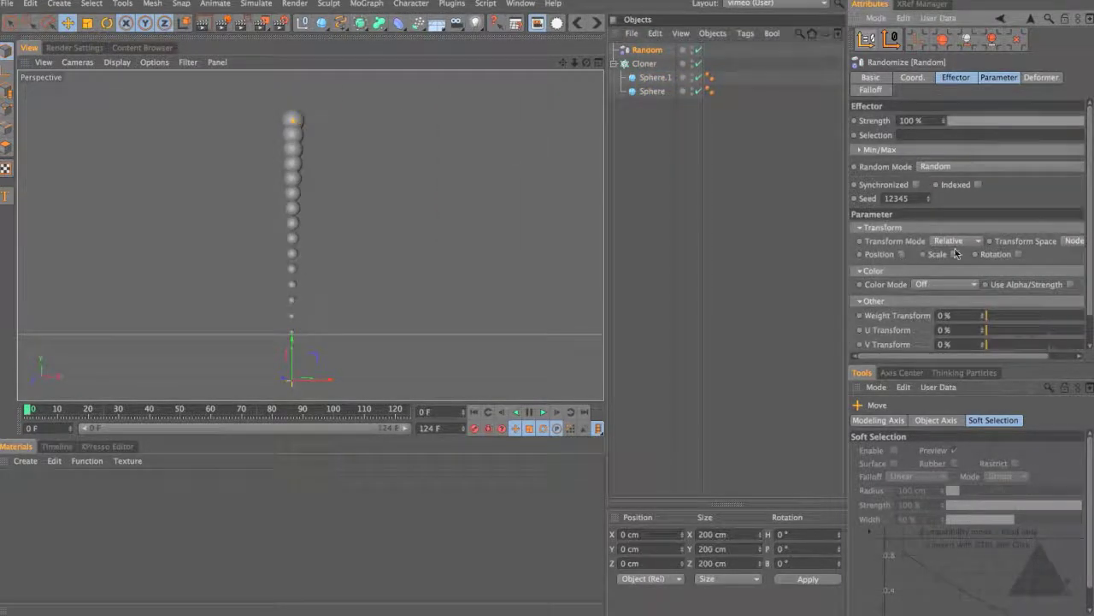
Set the Random effector's Modify Clone amount to 100%, widening the parameter area to reach the full range.
scroll(1088, 224, "down", 2)
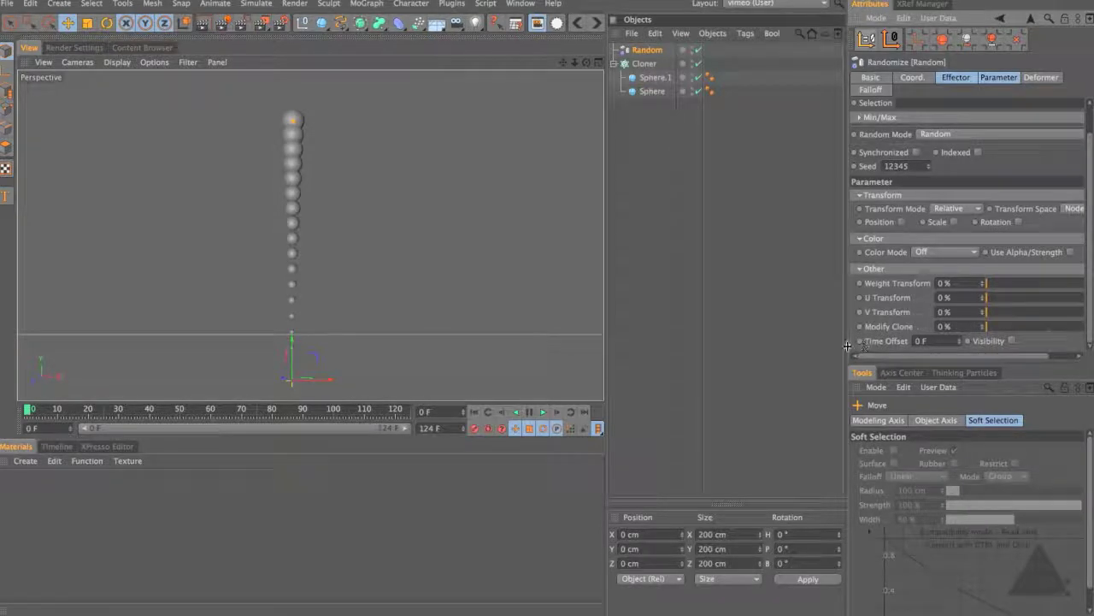
left_click_drag(848, 344, 787, 346)
left_click_drag(923, 338, 1079, 338)
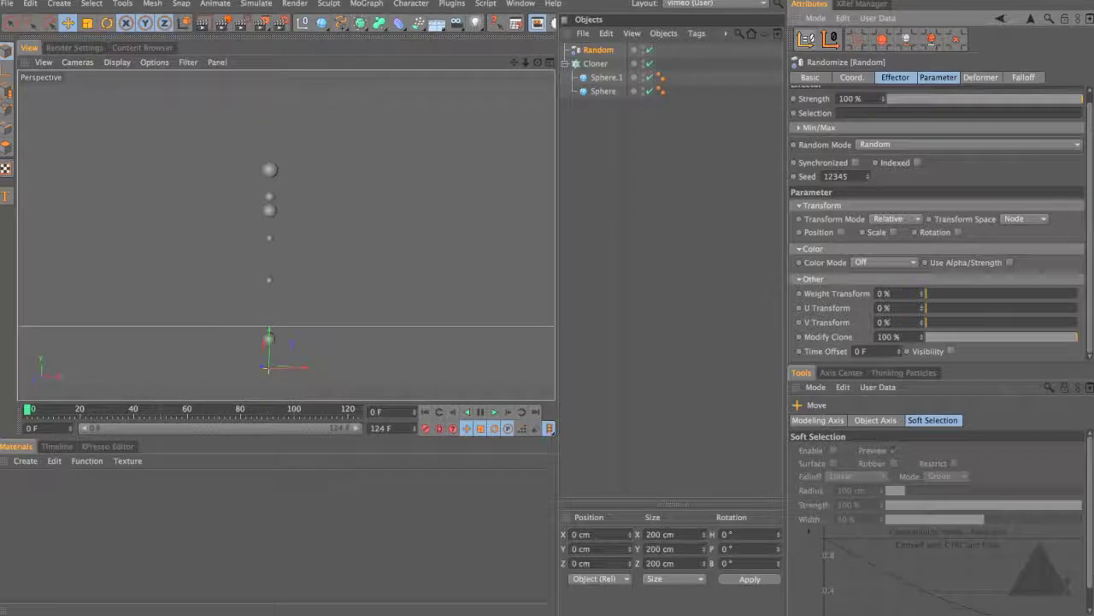
Lower the Random effector's seed one value at a time to 12326 to vary the distribution of sphere sizes.
left_click(868, 179)
left_click(868, 179)
left_click(868, 179)
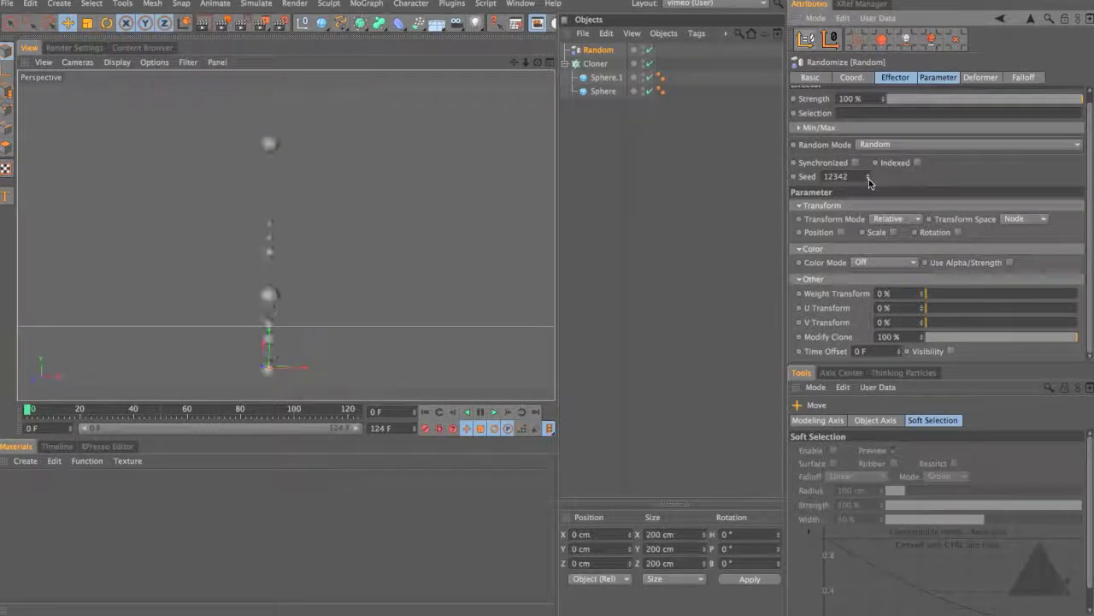
left_click(869, 179)
left_click(869, 178)
left_click(869, 179)
left_click(868, 179)
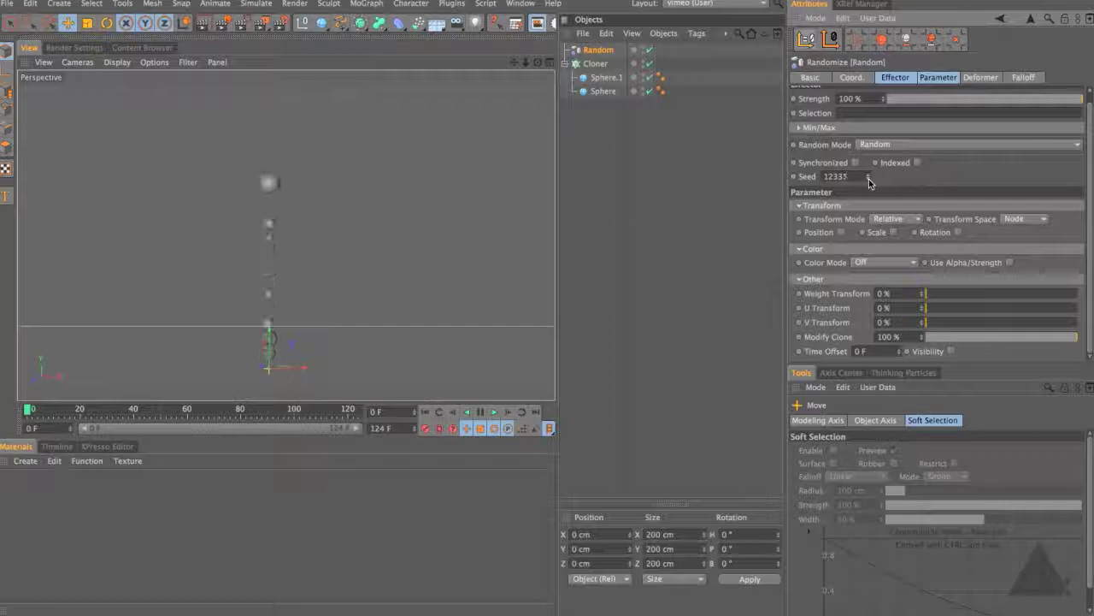
left_click(869, 178)
left_click(869, 179)
left_click(869, 178)
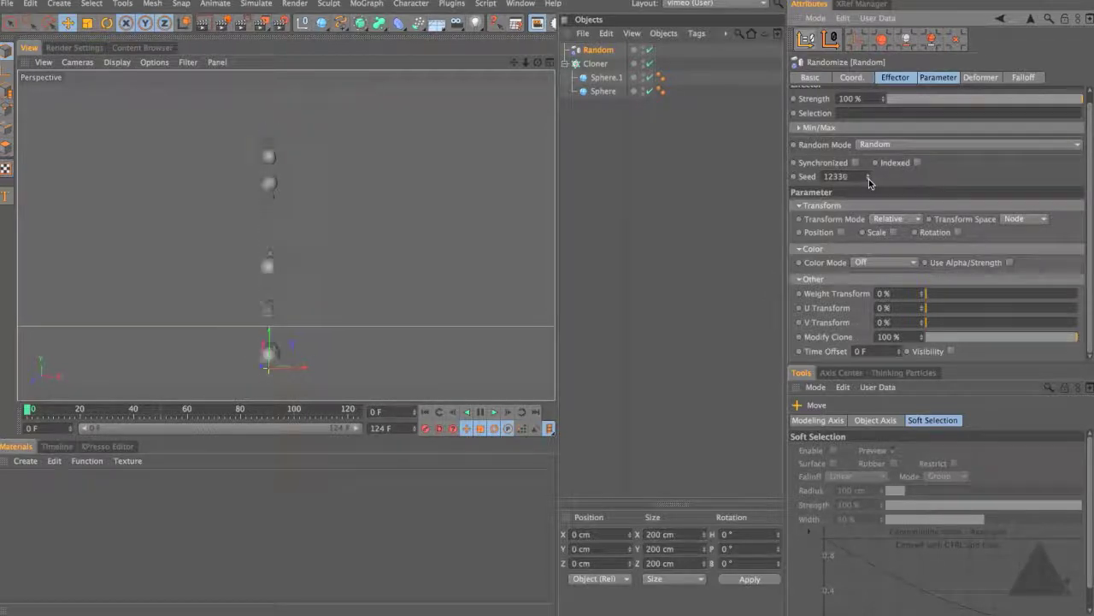
left_click(869, 178)
left_click(868, 179)
left_click(869, 179)
left_click(869, 179)
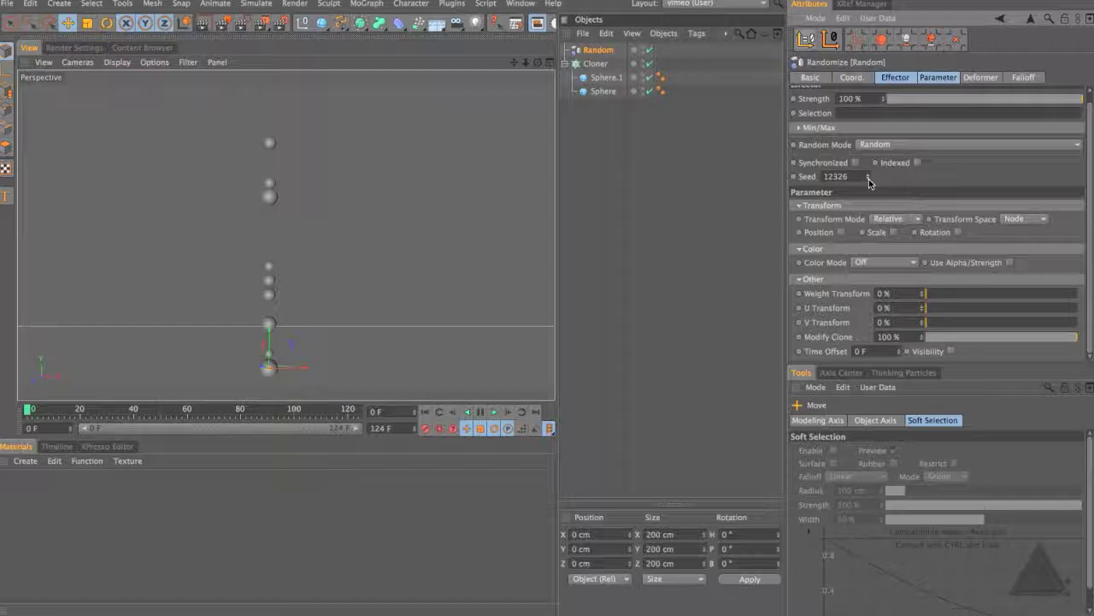
Close the sphere demo project without saving and return to the LUXX metaball project.
left_click(601, 244)
key("super+w")
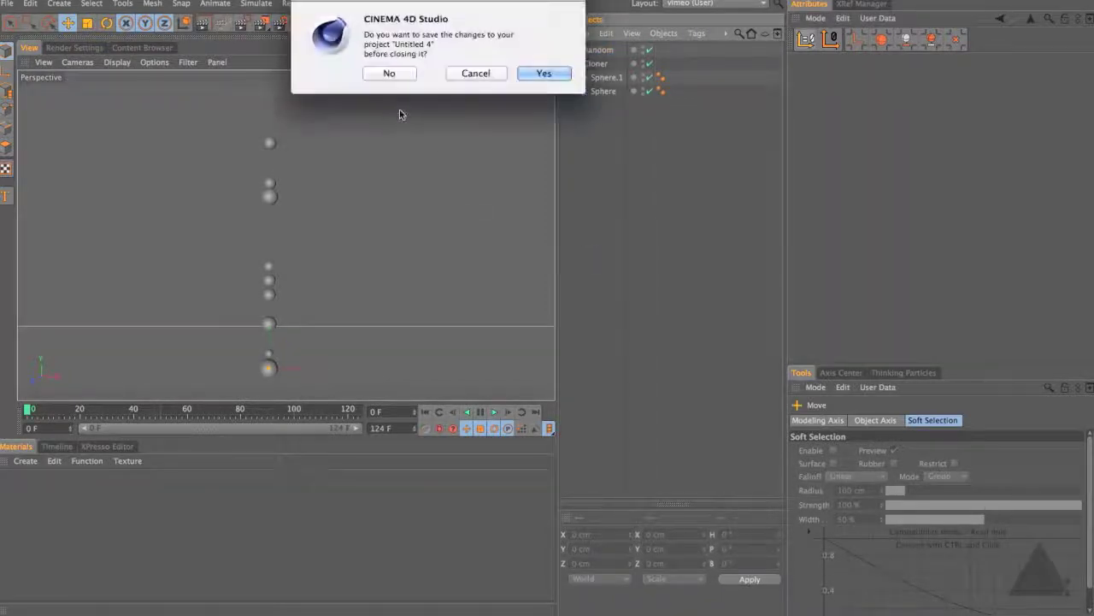
left_click(398, 72)
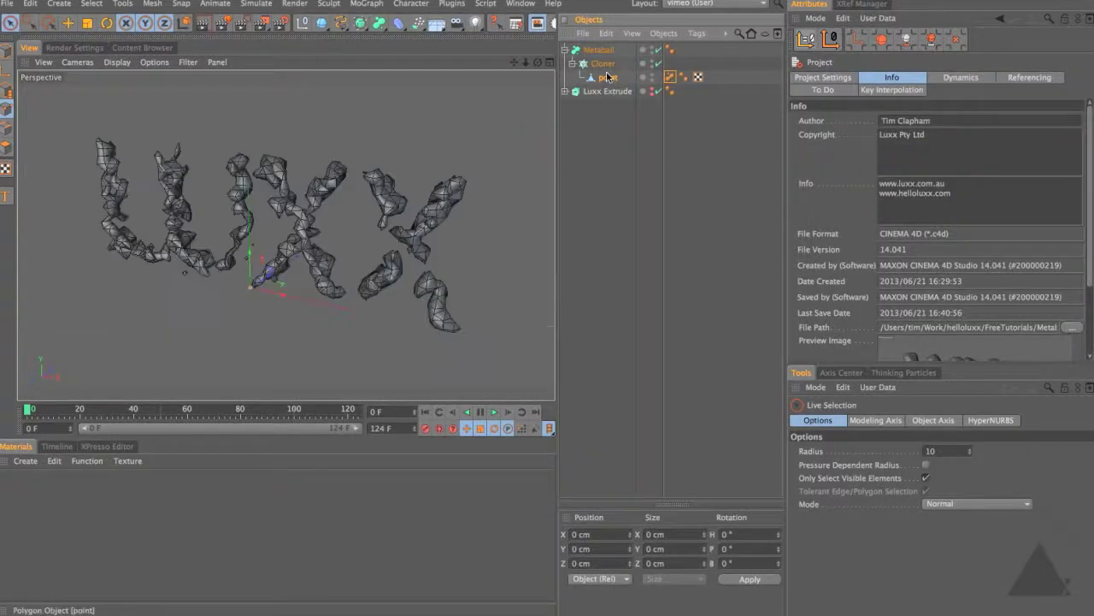
Duplicate the point object inside the Cloner and set the original point's Metaball tag radius to 50 cm.
left_click(609, 77)
left_click_drag(609, 77, 609, 82, "ctrl")
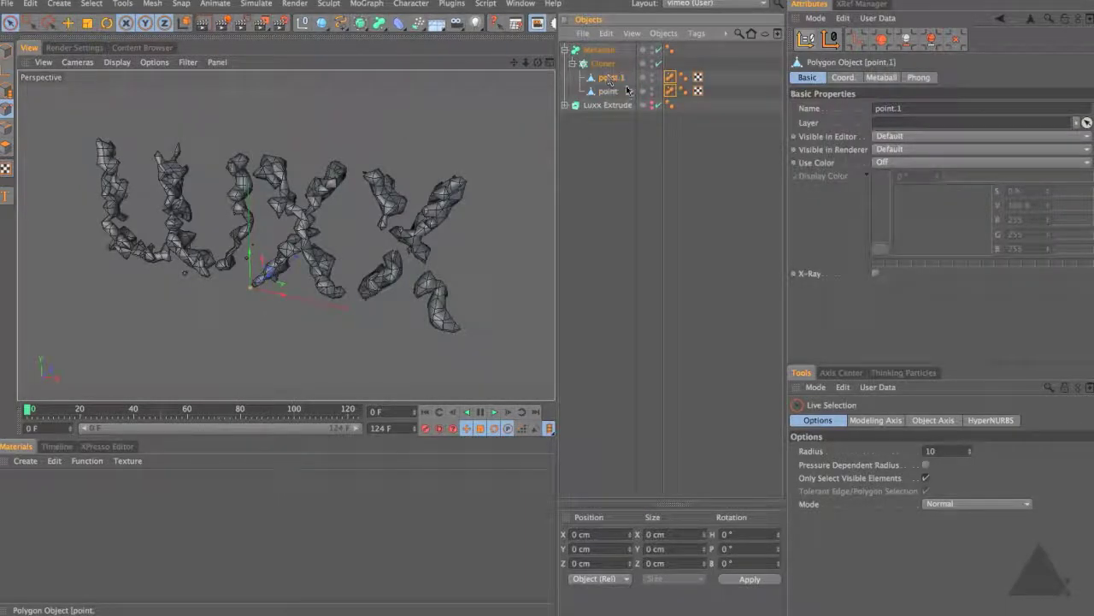
left_click(670, 91)
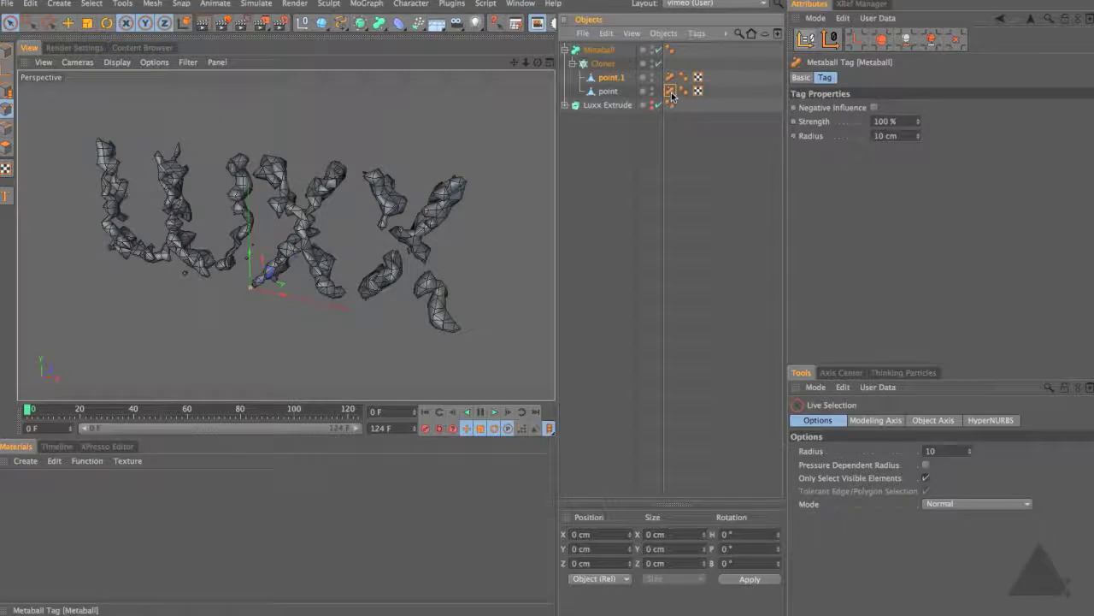
left_click(894, 135)
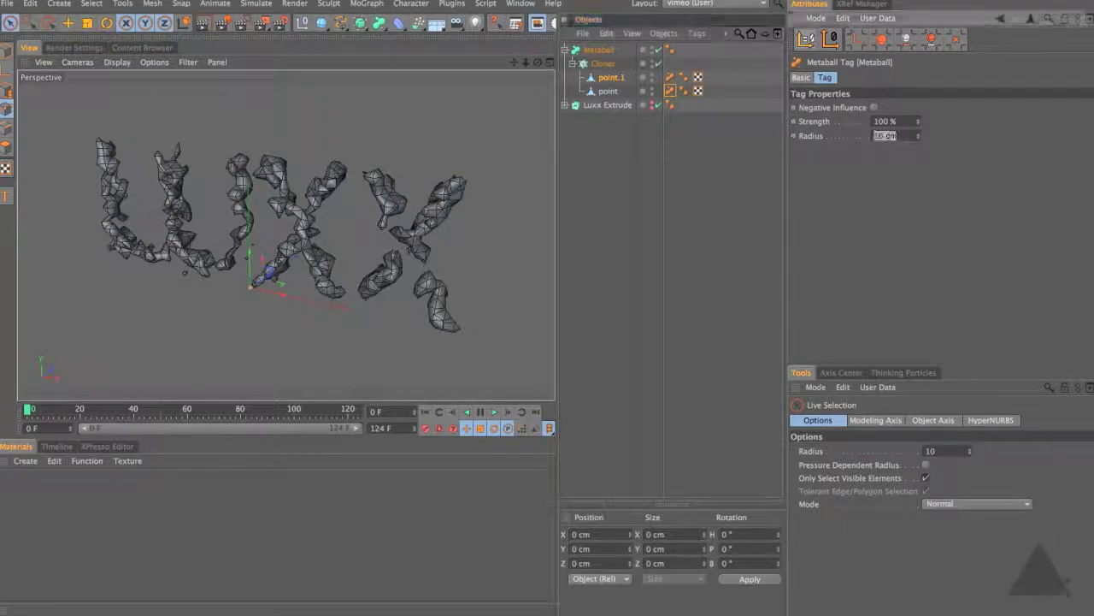
type("50")
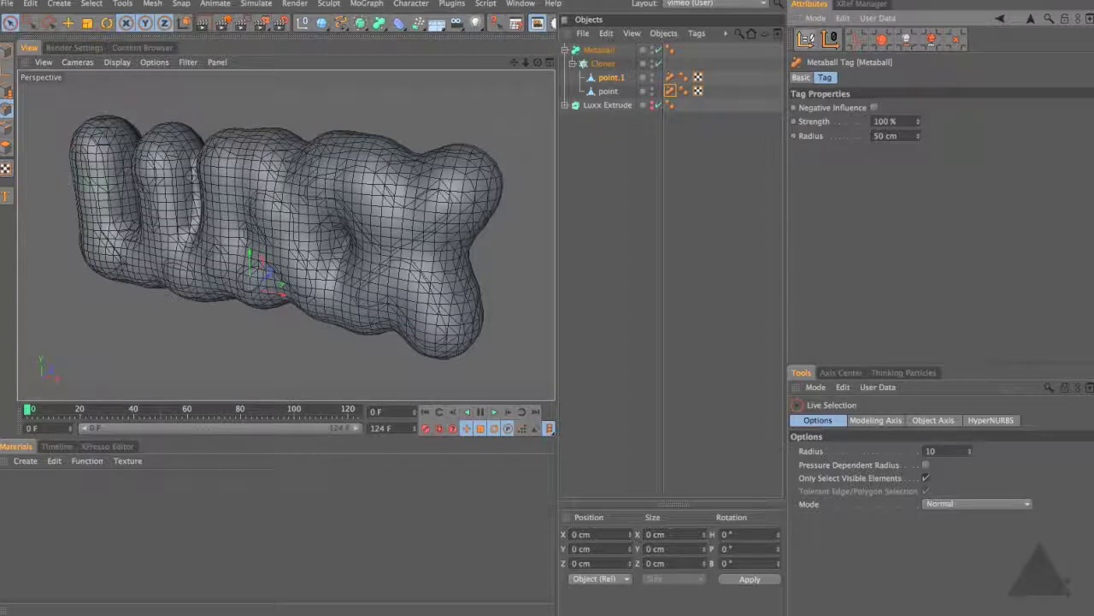
Set the Metaball tag radius to 30 cm on the original point and to 5 cm on its copy, point.1.
left_click(888, 135)
type("30")
key("Return")
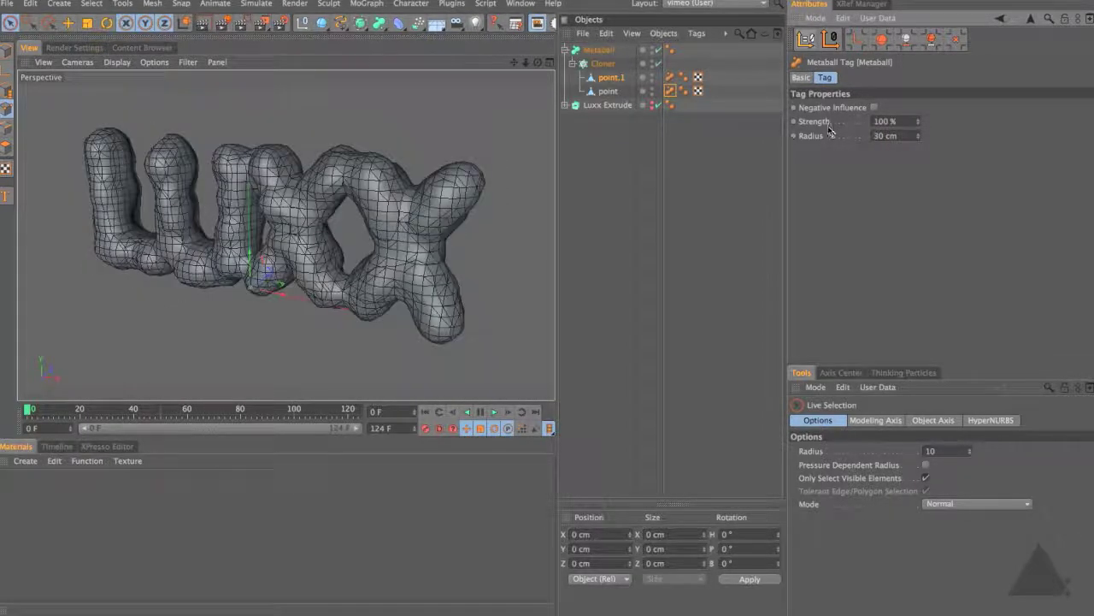
left_click(672, 76)
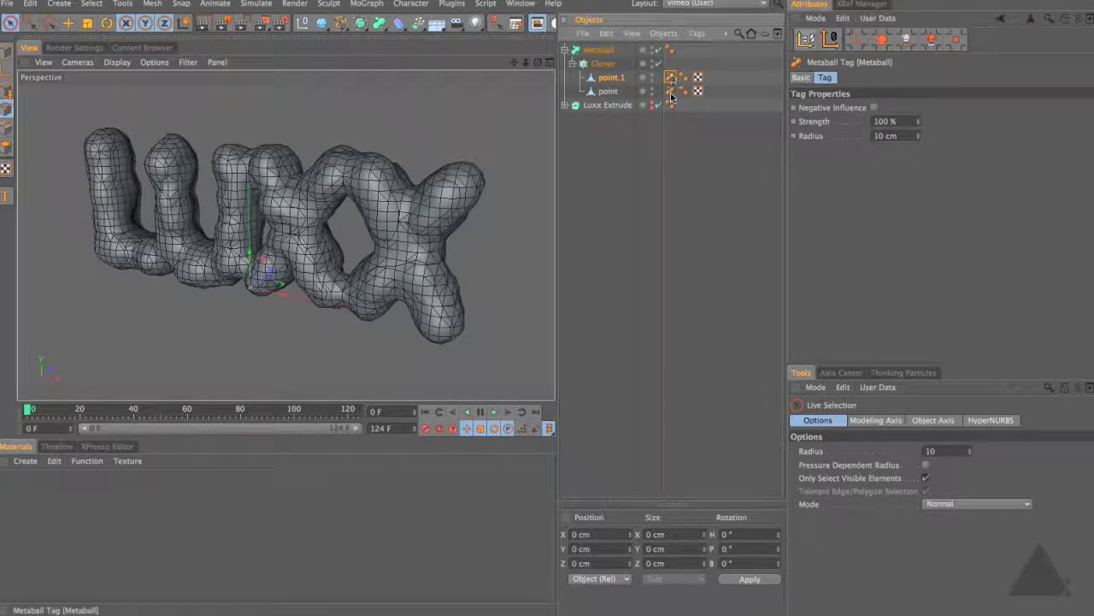
double_click(903, 135)
type("5")
key("Return")
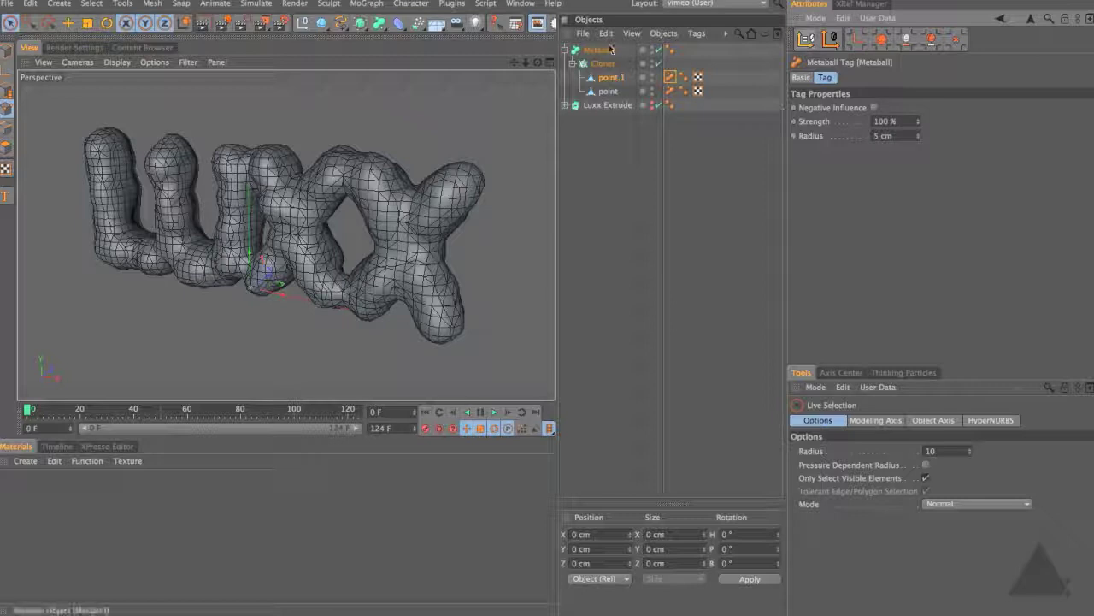
Change the Cloner's clone distribution from Iterate to Blend.
left_click(603, 64)
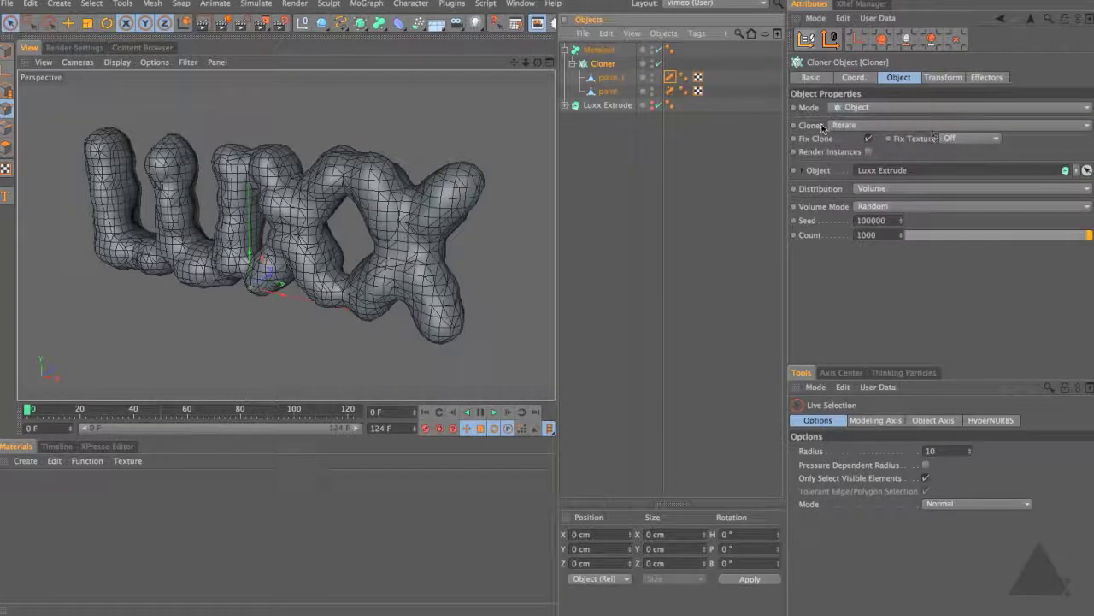
left_click(833, 125)
left_click(859, 171)
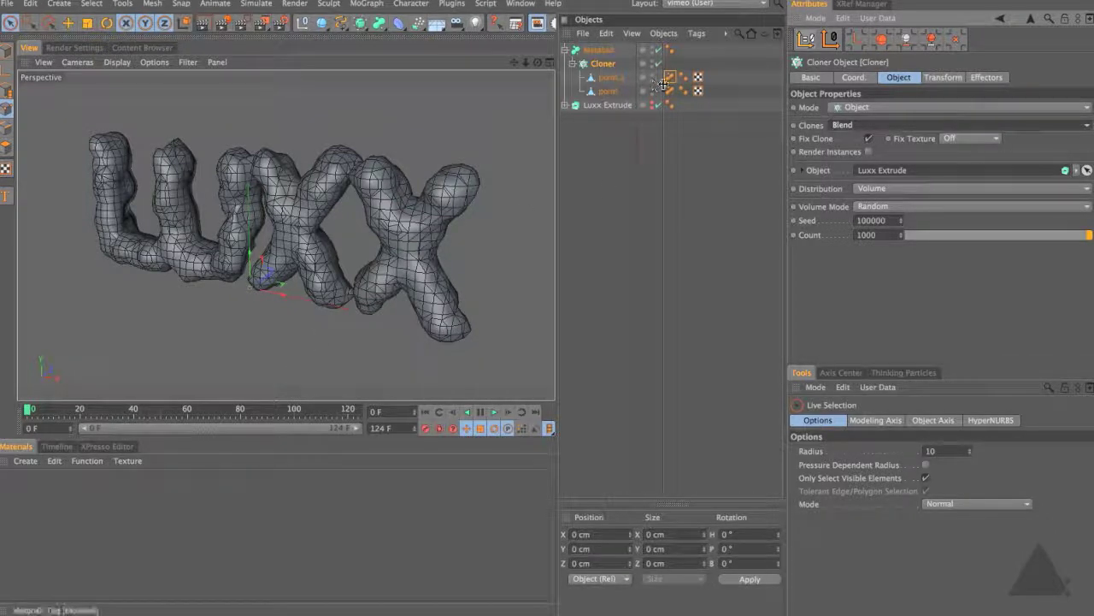
Set the Metaball object's hull value to 300%.
left_click(604, 50)
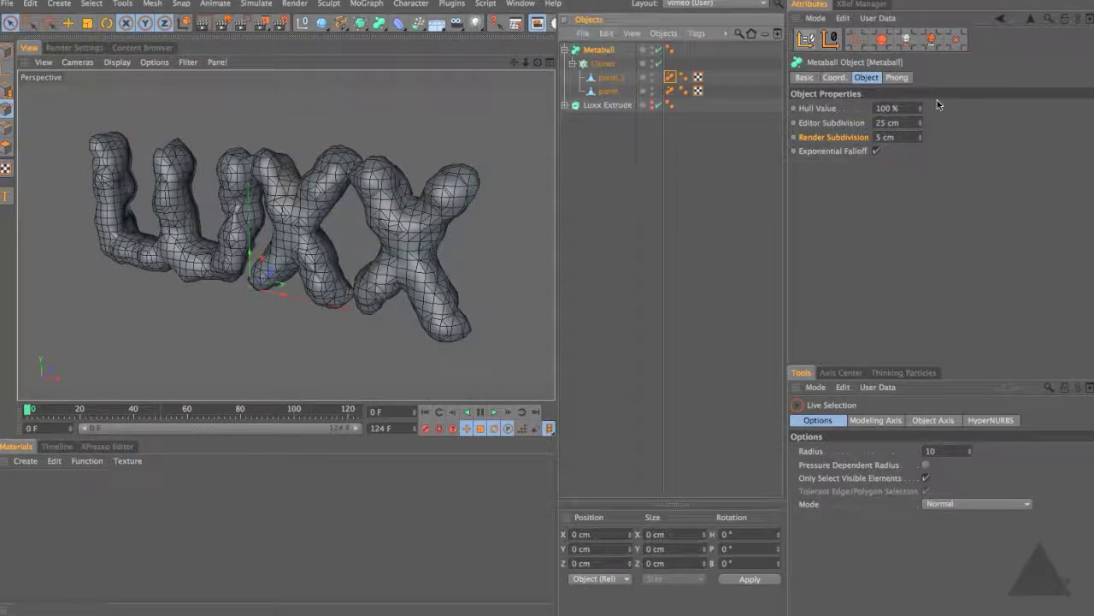
type("300")
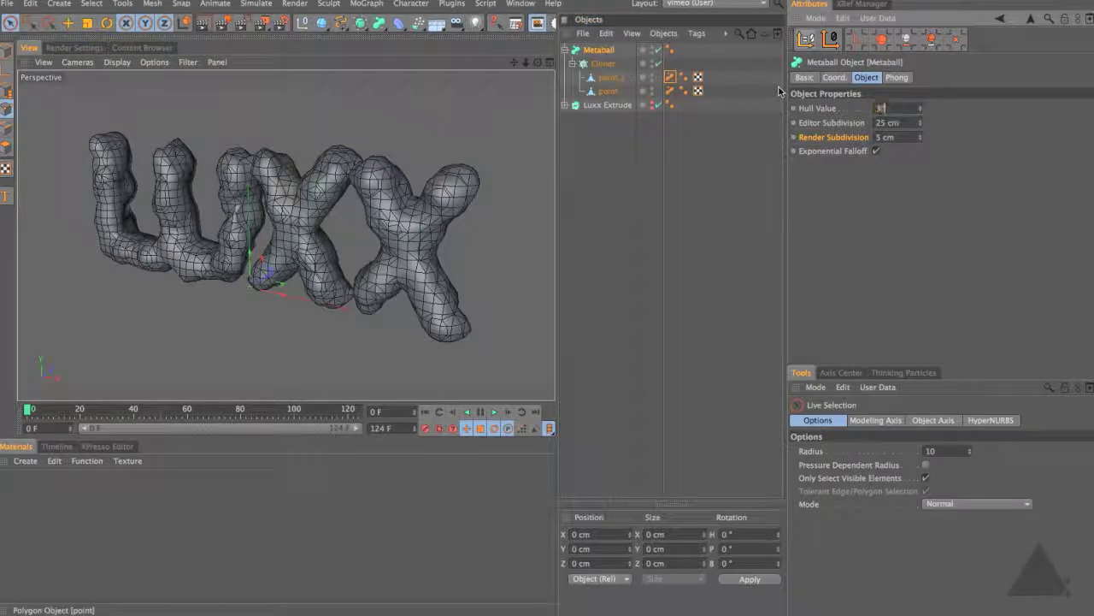
key("Return")
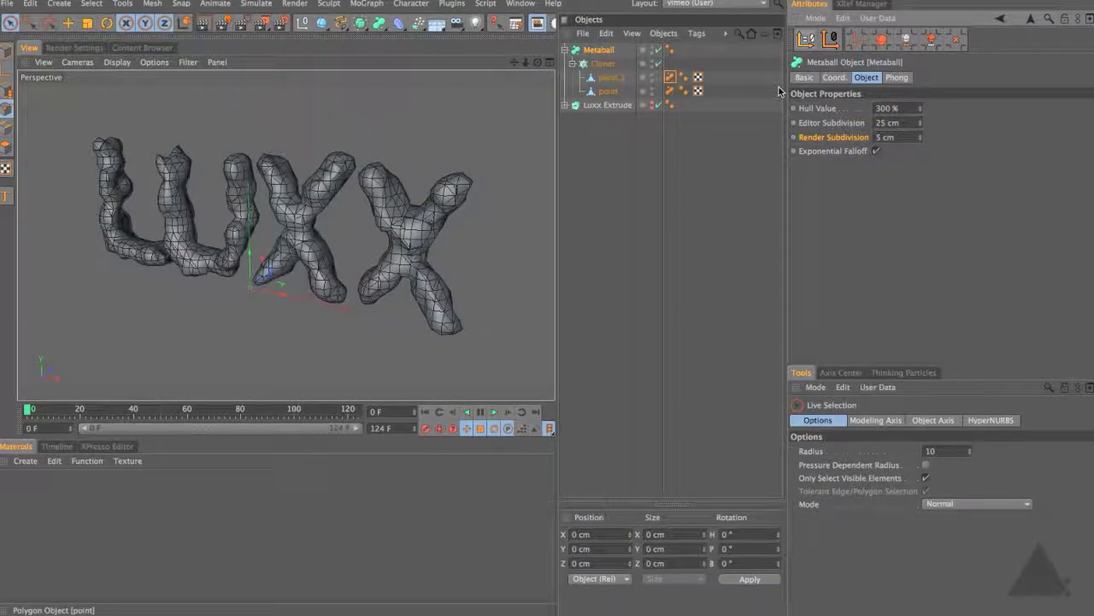
Set the Metaball's editor subdivision to 15 cm and render a preview of the text in the viewport.
double_click(886, 123)
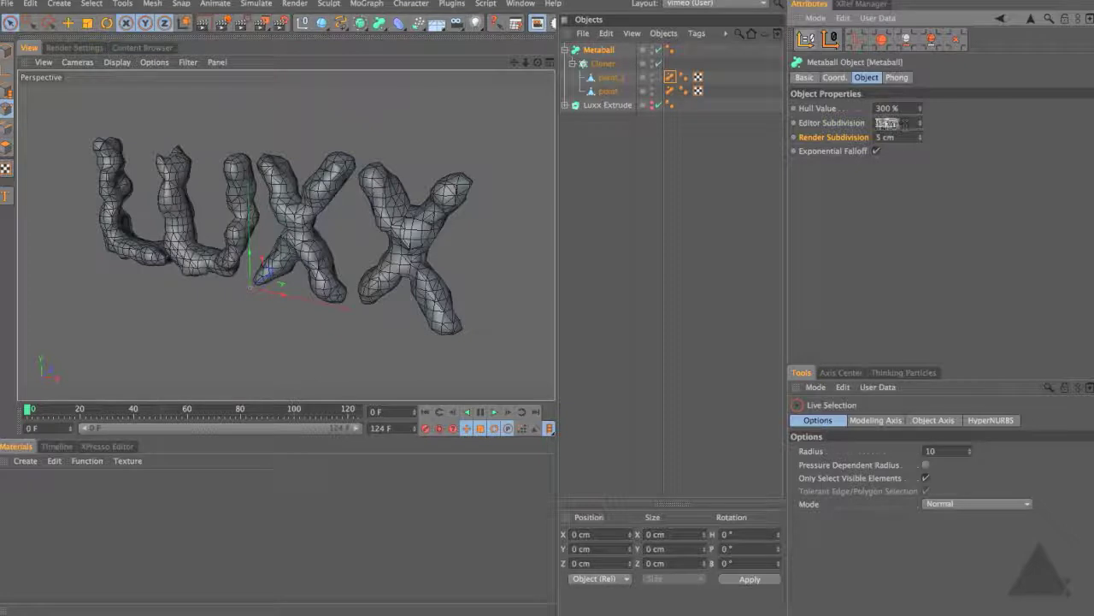
key("BackSpace")
key("ctrl+r")
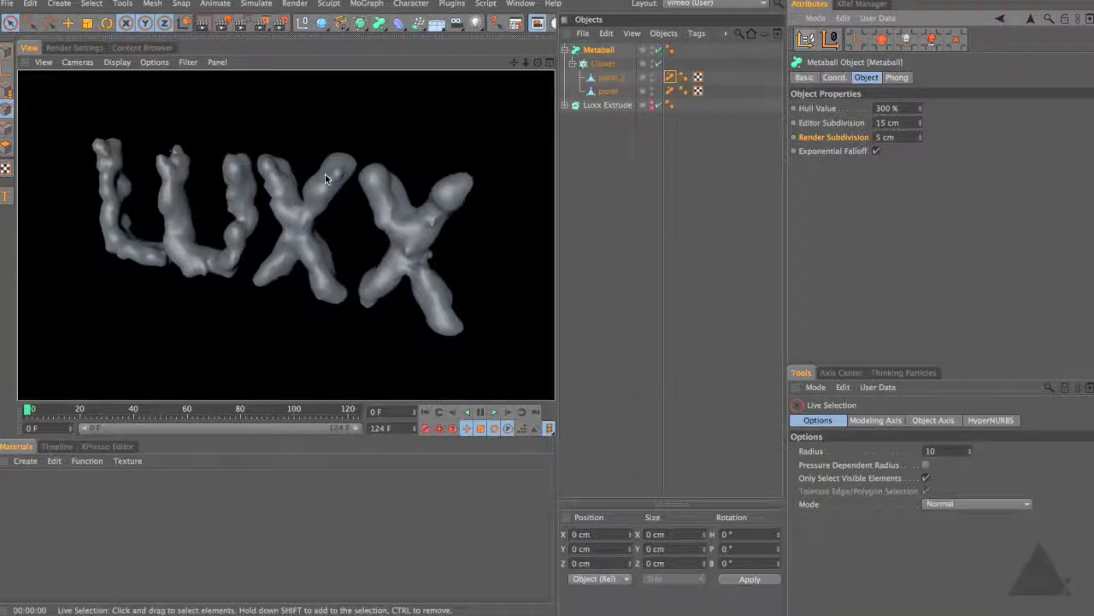
Add a Random effector to the LUXX Cloner and disable its position parameter.
left_click(604, 64)
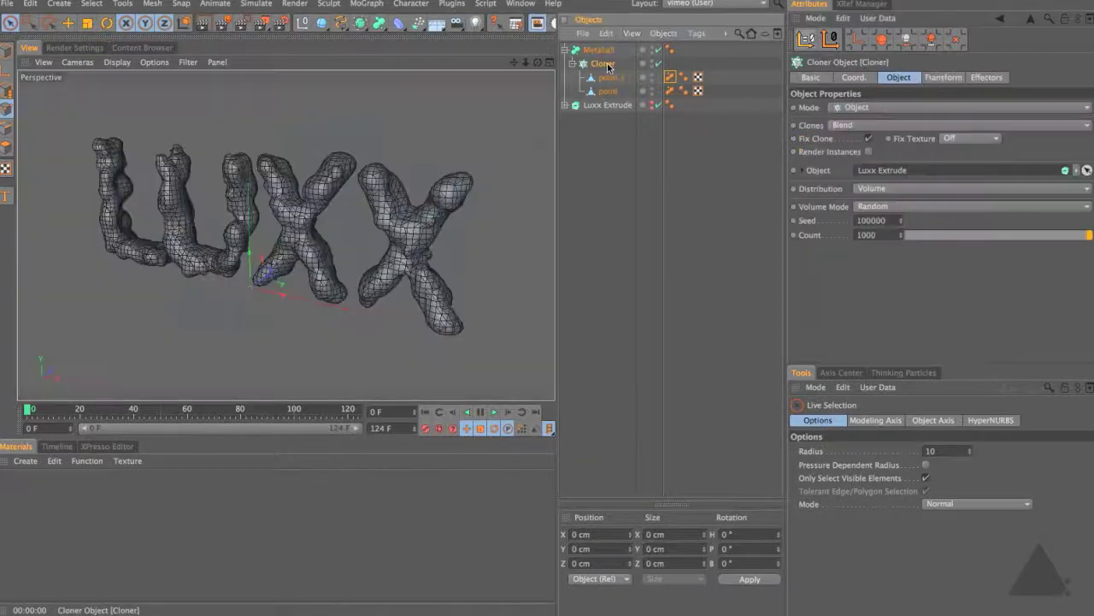
left_click(383, 7)
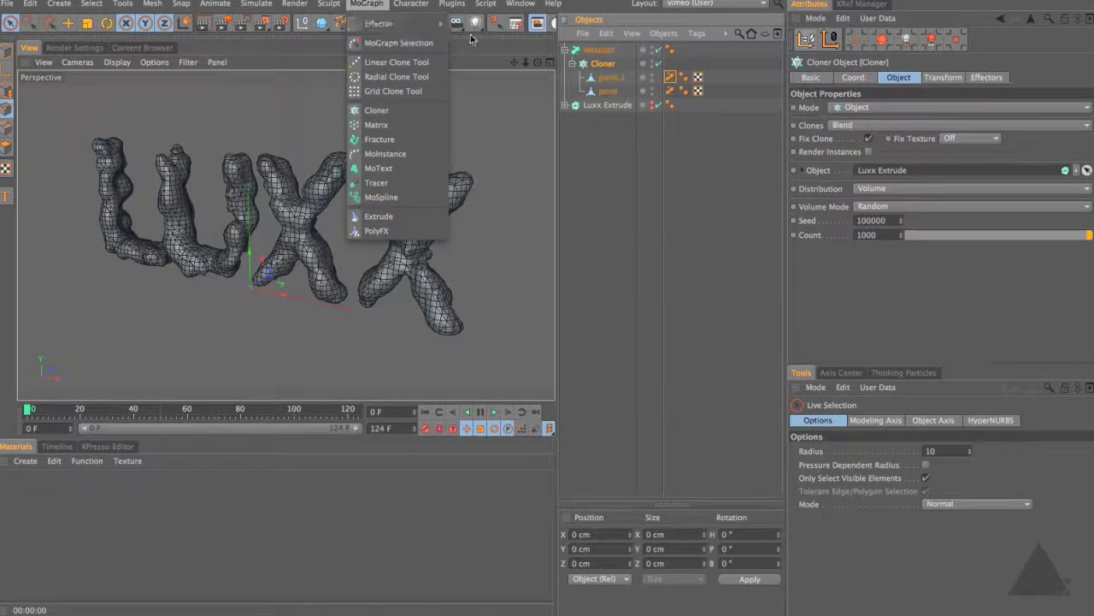
mouse_move(368, 25)
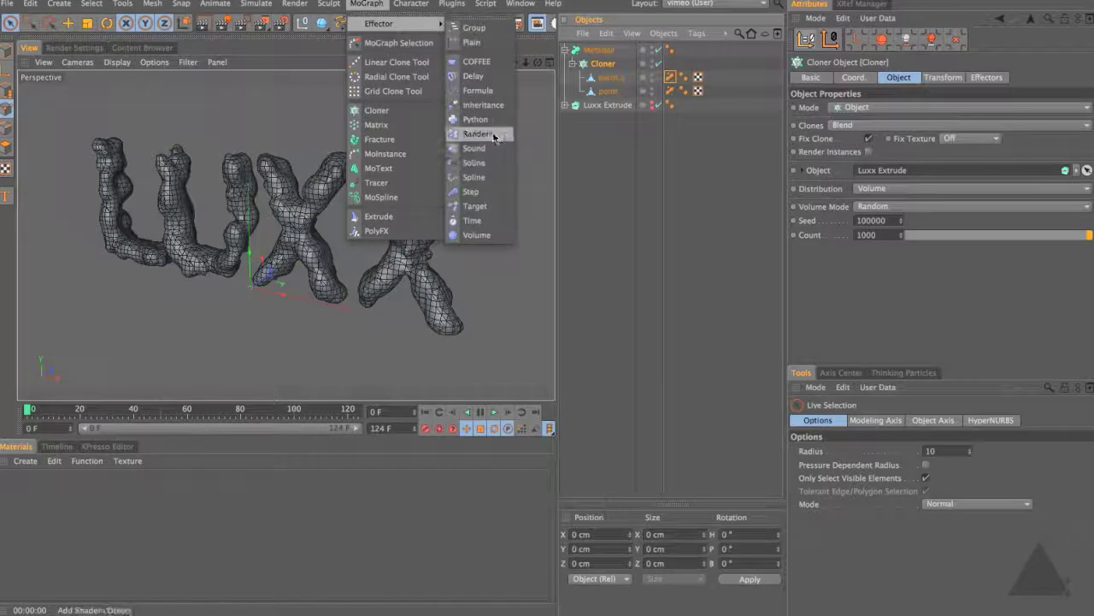
left_click(493, 135)
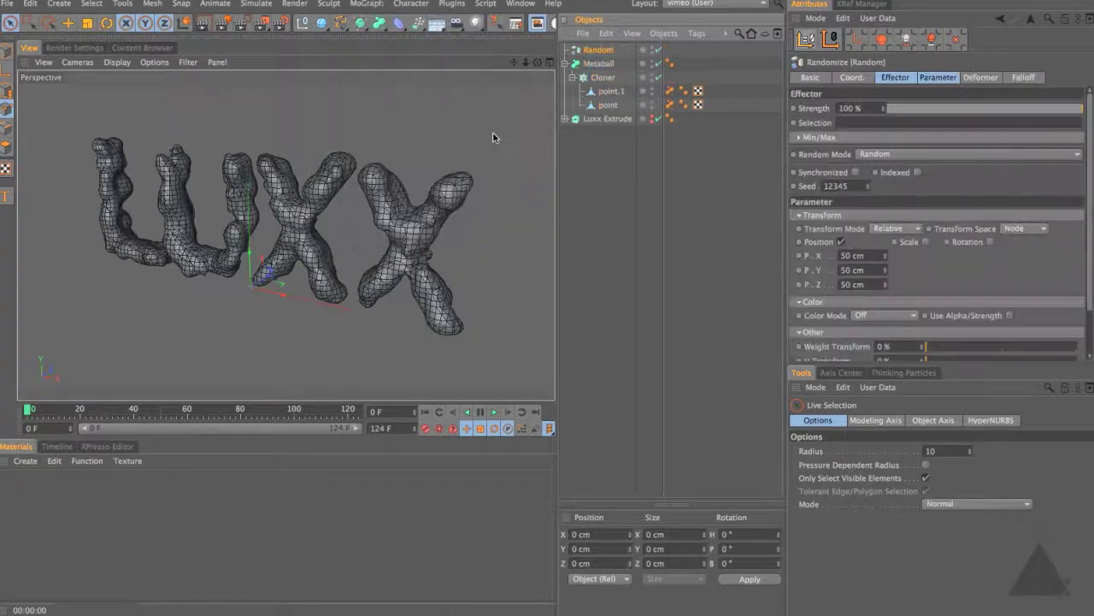
left_click(841, 242)
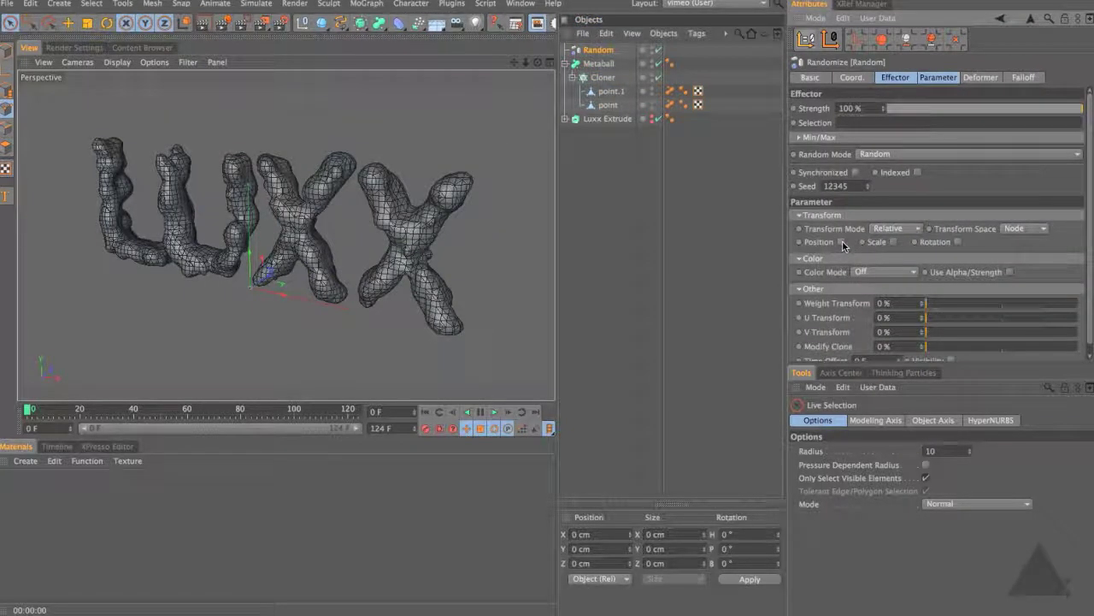
Coarsen the Metaball's editor subdivision to 30 cm.
left_click(248, 289)
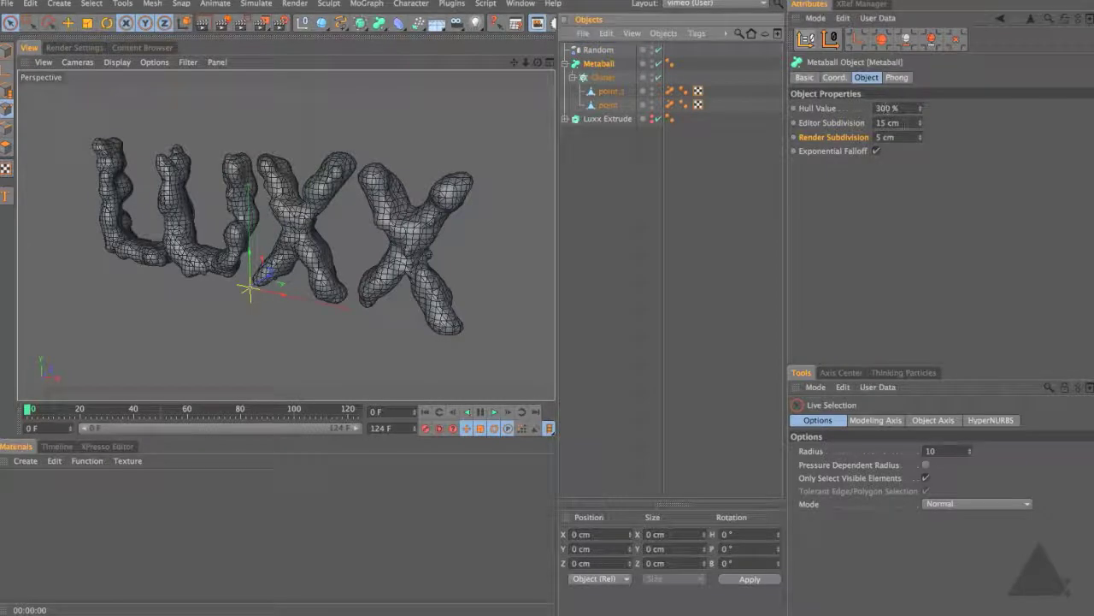
type("1")
key("Return")
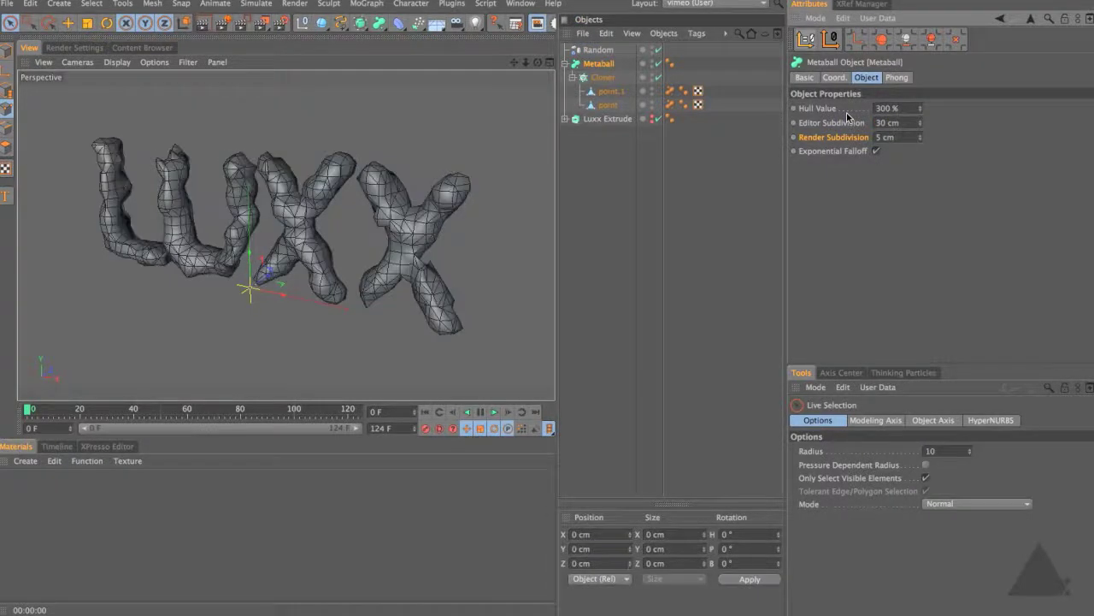
Set the Random effector's Modify Clone value to 100%.
left_click(601, 51)
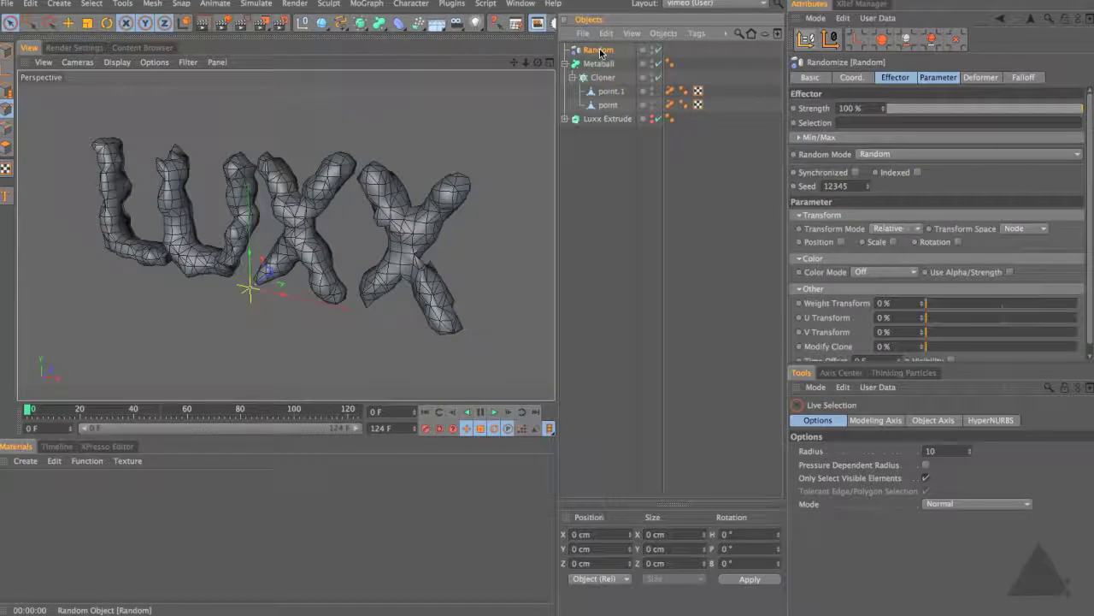
left_click(935, 347)
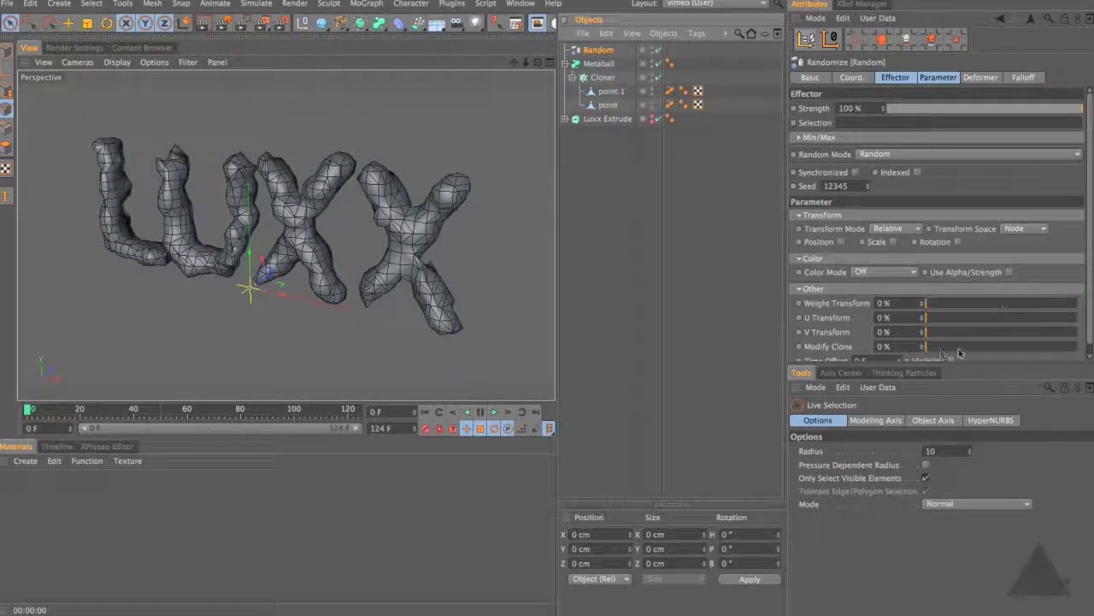
left_click_drag(1026, 347, 1084, 347)
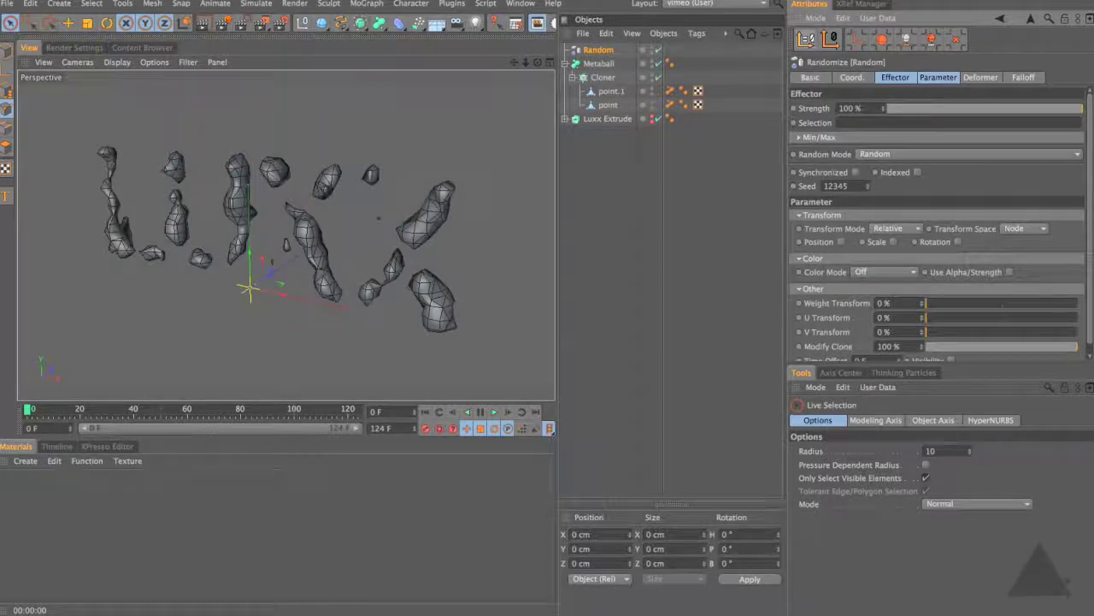
Try lower hull values on the Metaball object, ending at 250%.
left_click(599, 63)
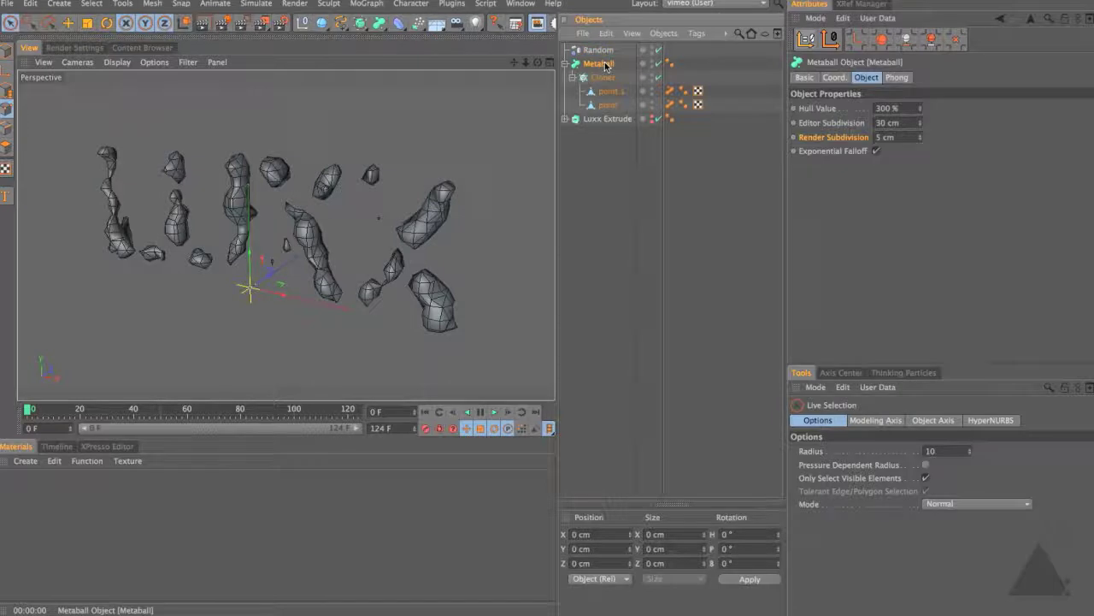
left_click(921, 109)
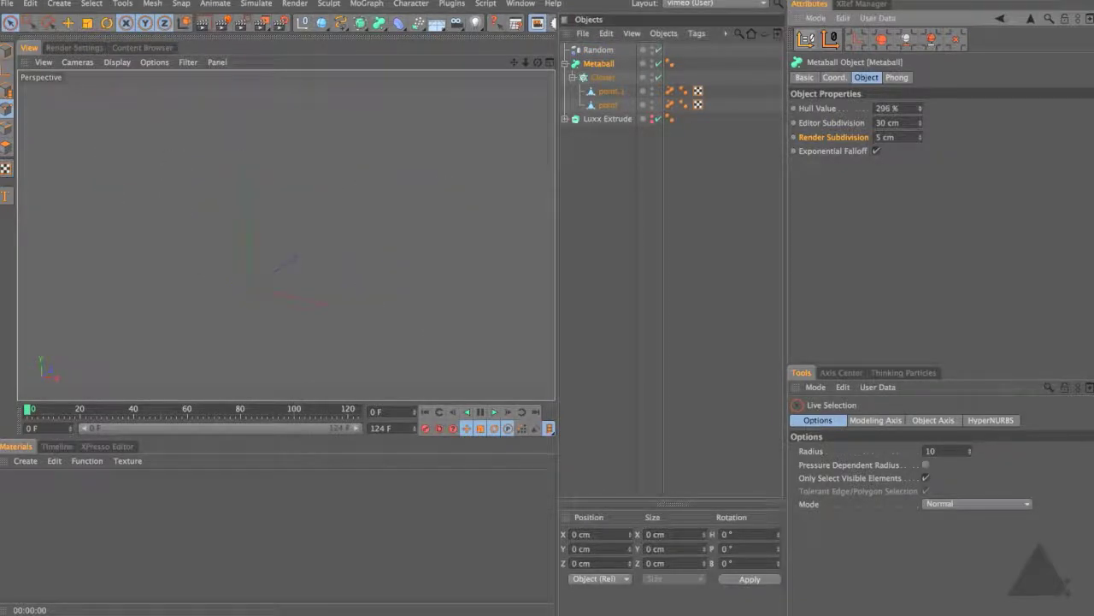
left_click_drag(920, 109, 920, 171)
left_click_drag(920, 109, 920, 142)
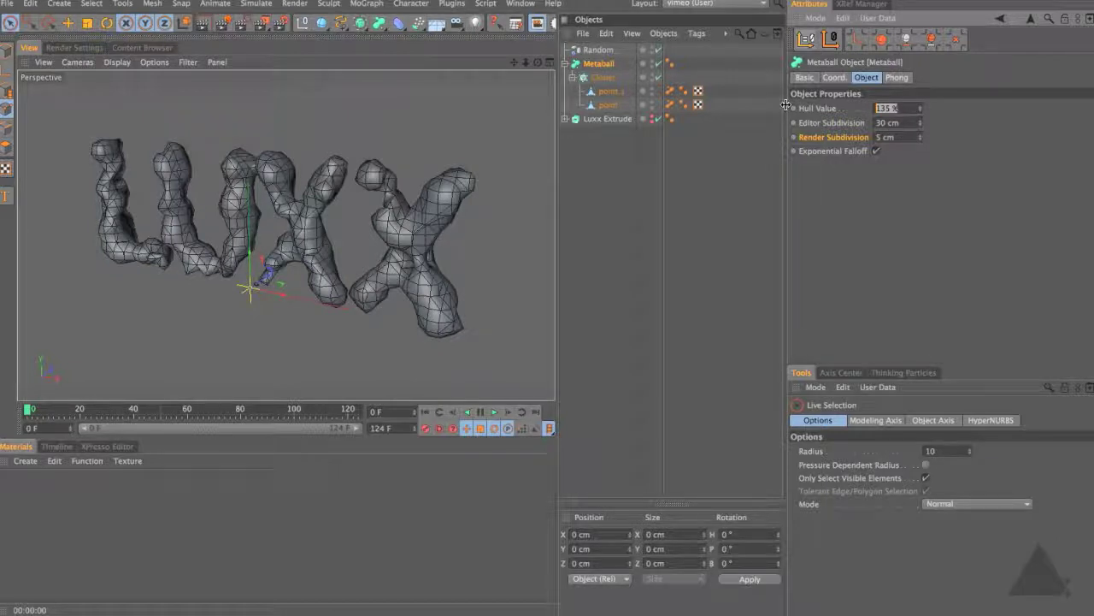
type("250")
key("Return")
Raise the Cloner's clone count to 2000.
left_click(603, 77)
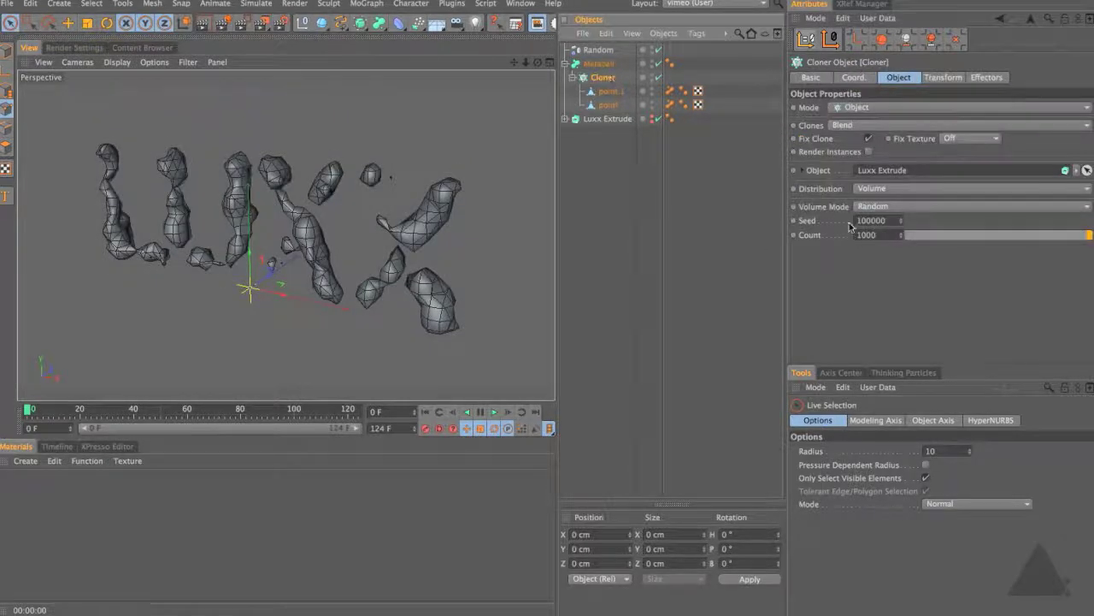
left_click_drag(865, 237, 789, 242)
type("2")
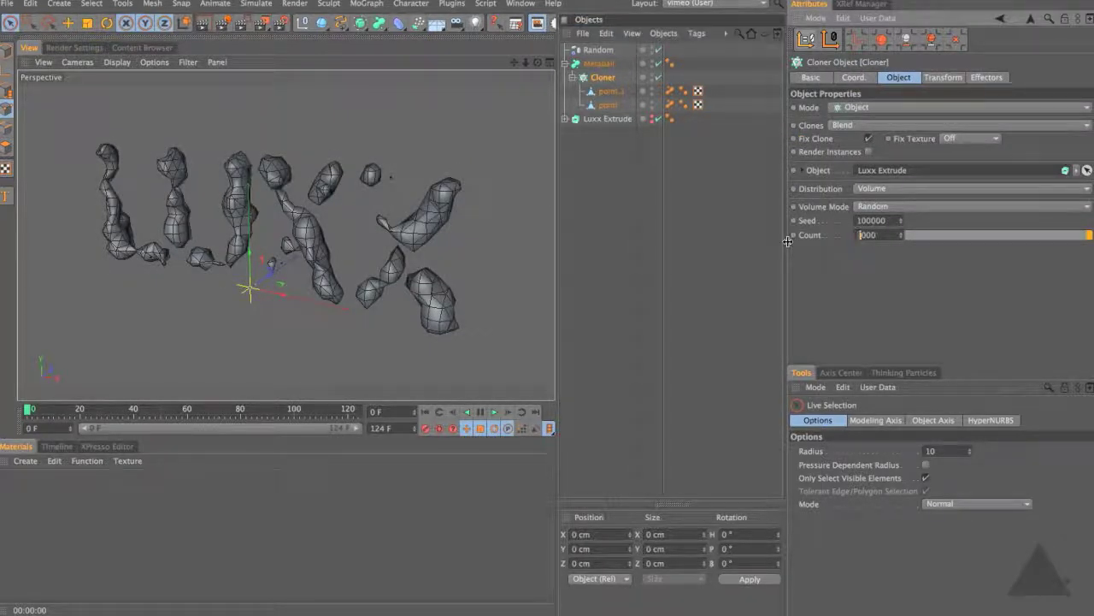
key("Return")
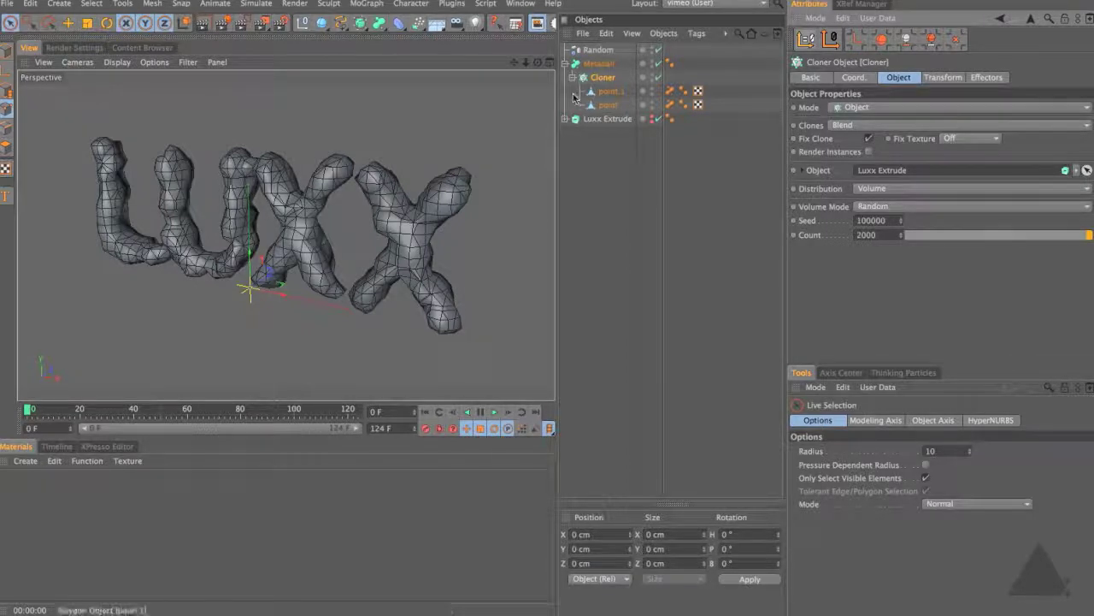
Switch the Random effector's random mode to Noise, preview the animation briefly and return to the first frame.
left_click(599, 50)
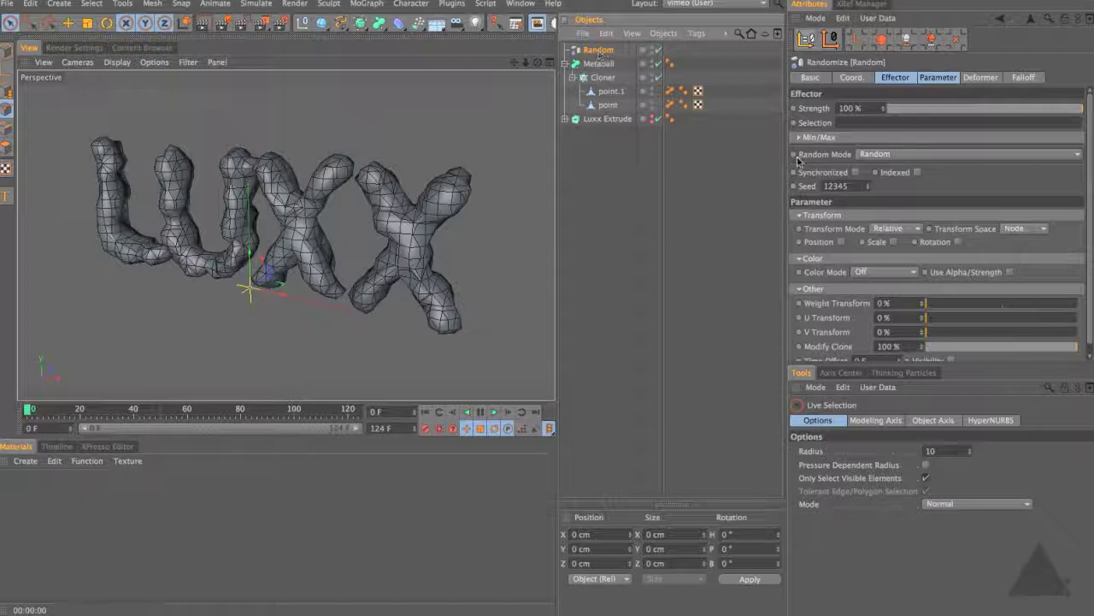
left_click(898, 153)
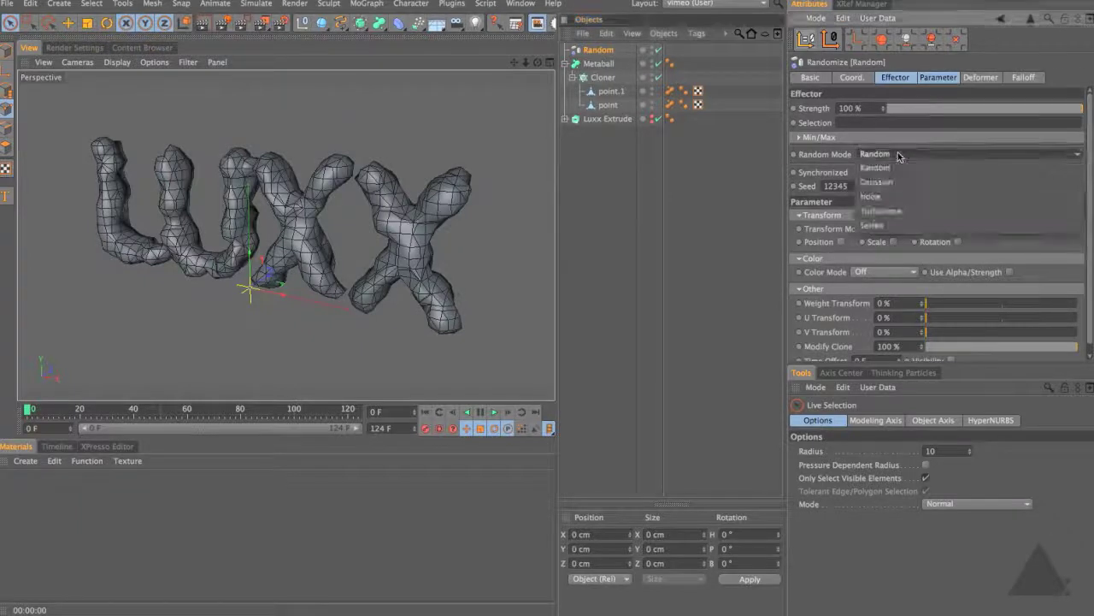
left_click(896, 201)
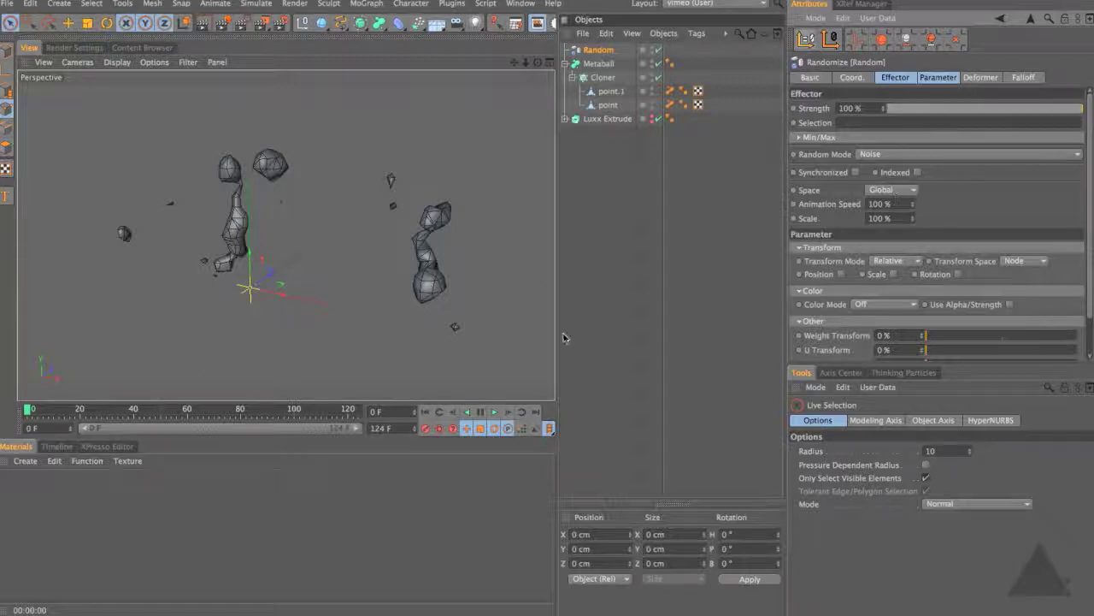
left_click(494, 411)
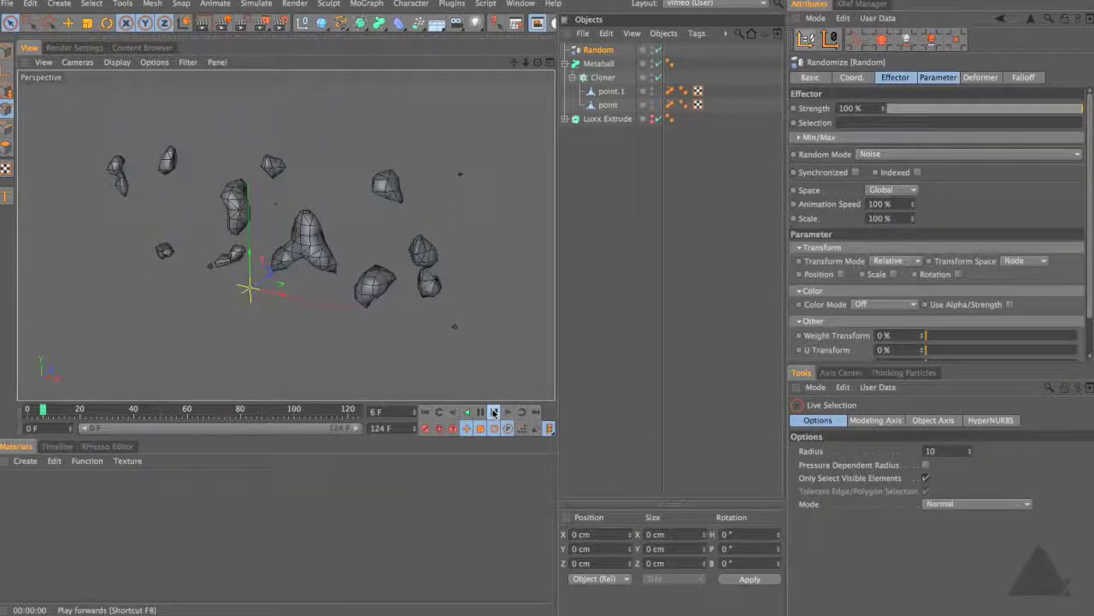
left_click(426, 412)
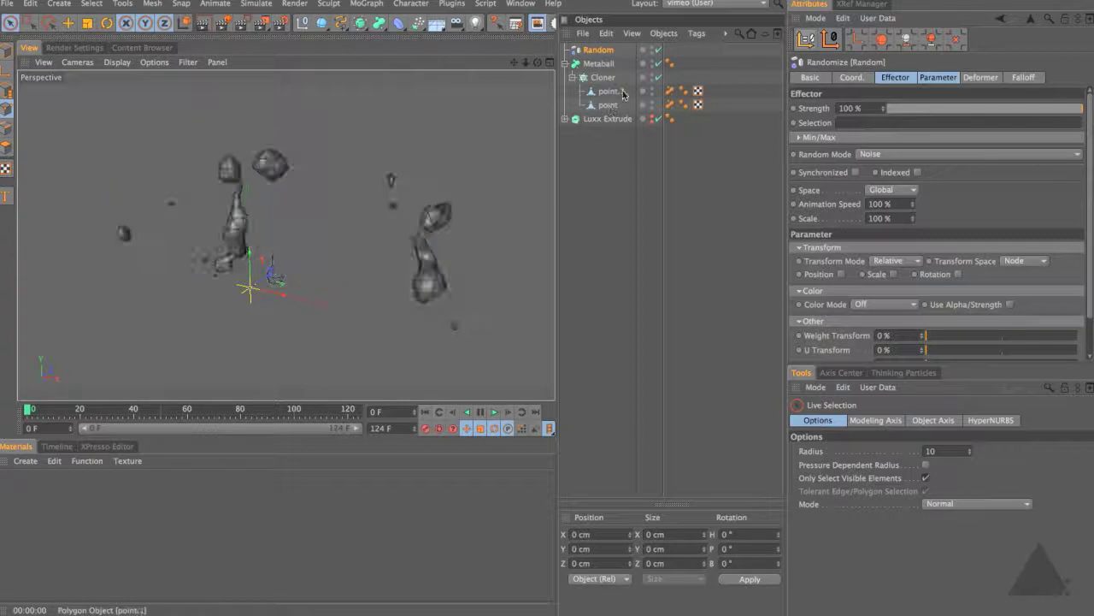
Set the radius of the Metaball tag on point.1 to 10 cm.
left_click(669, 91)
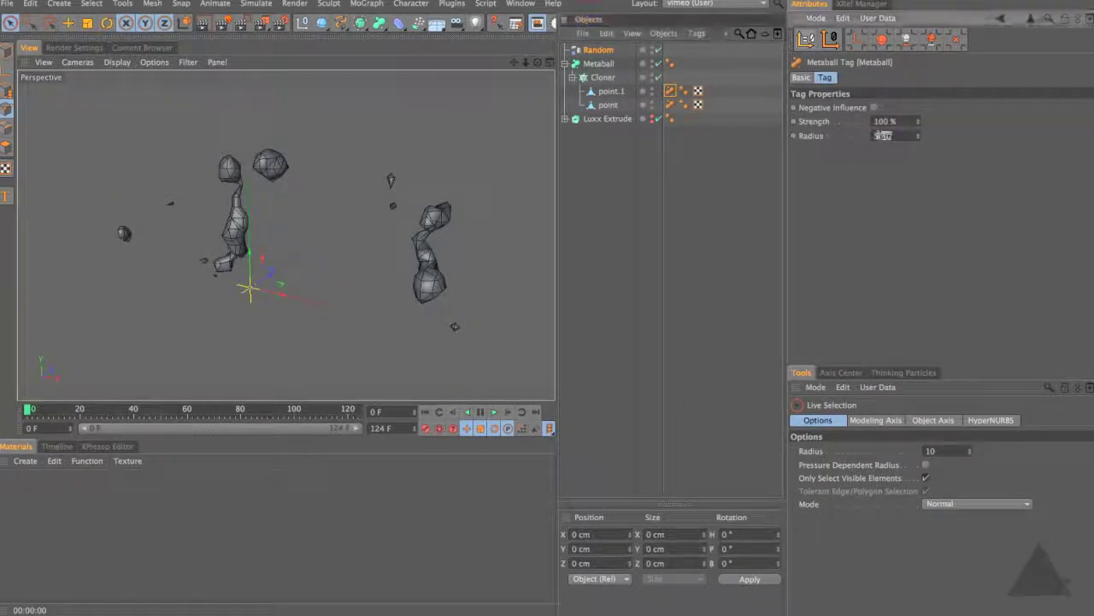
double_click(885, 135)
type("10")
key("Return")
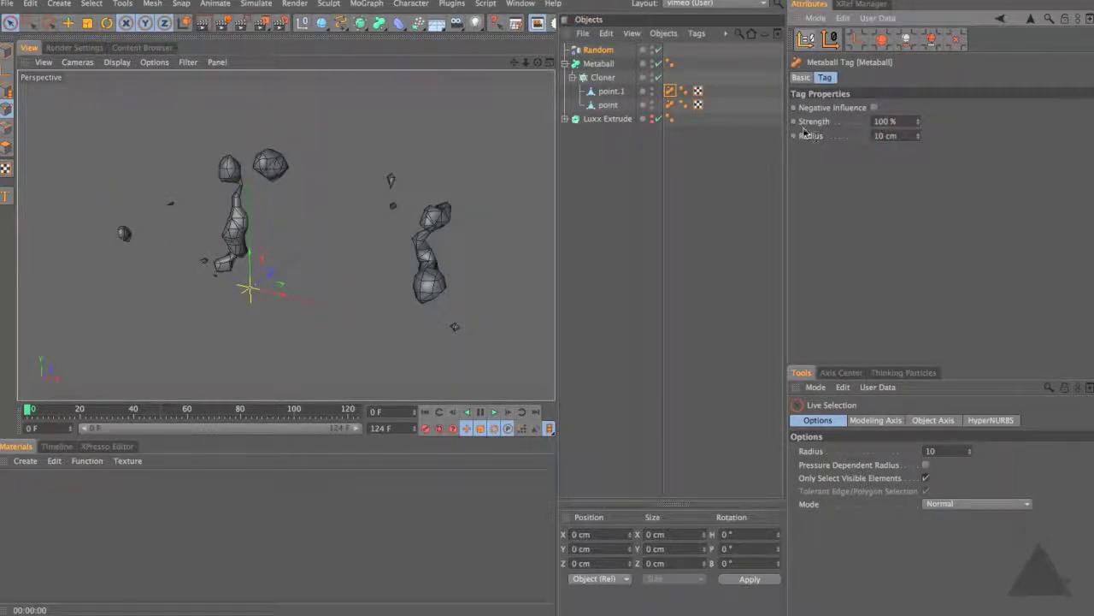
Set the radius of the Metaball tag on the point object to 40 cm.
left_click(670, 105)
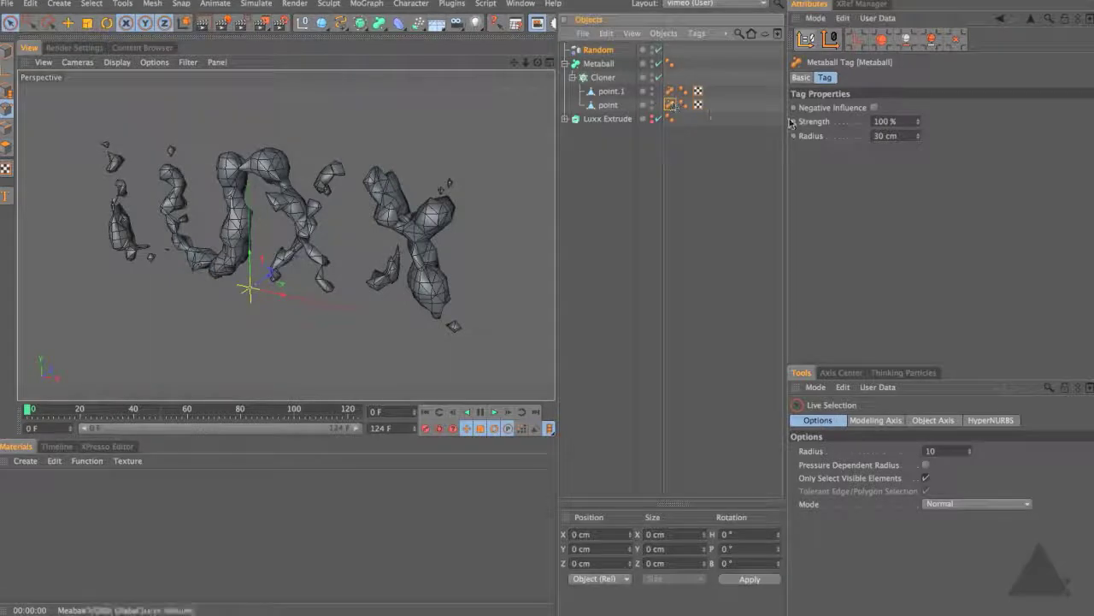
left_click(889, 135)
type("40")
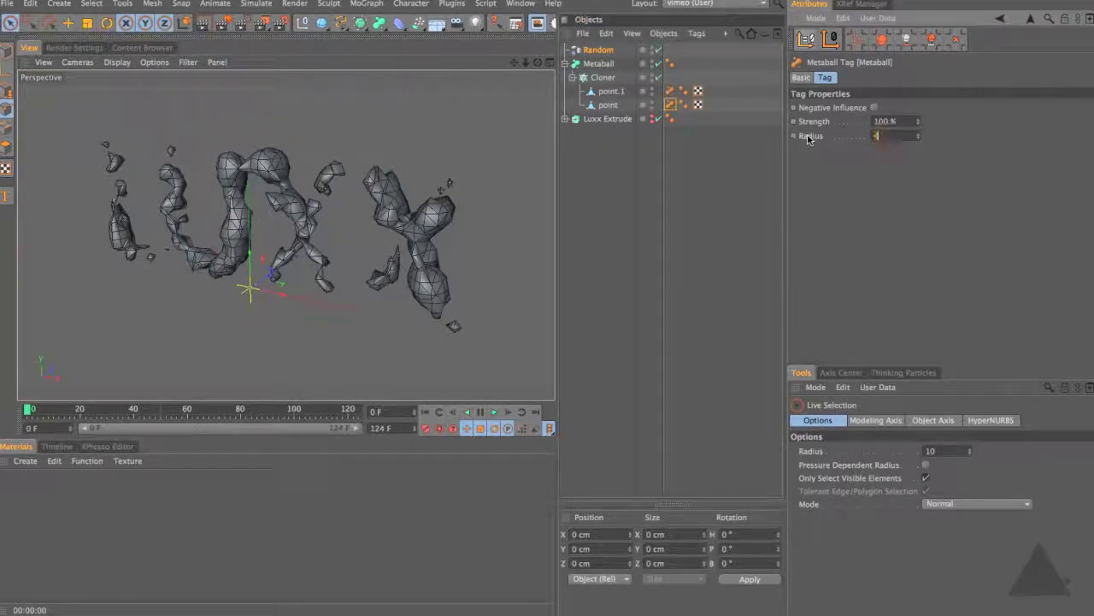
key("Return")
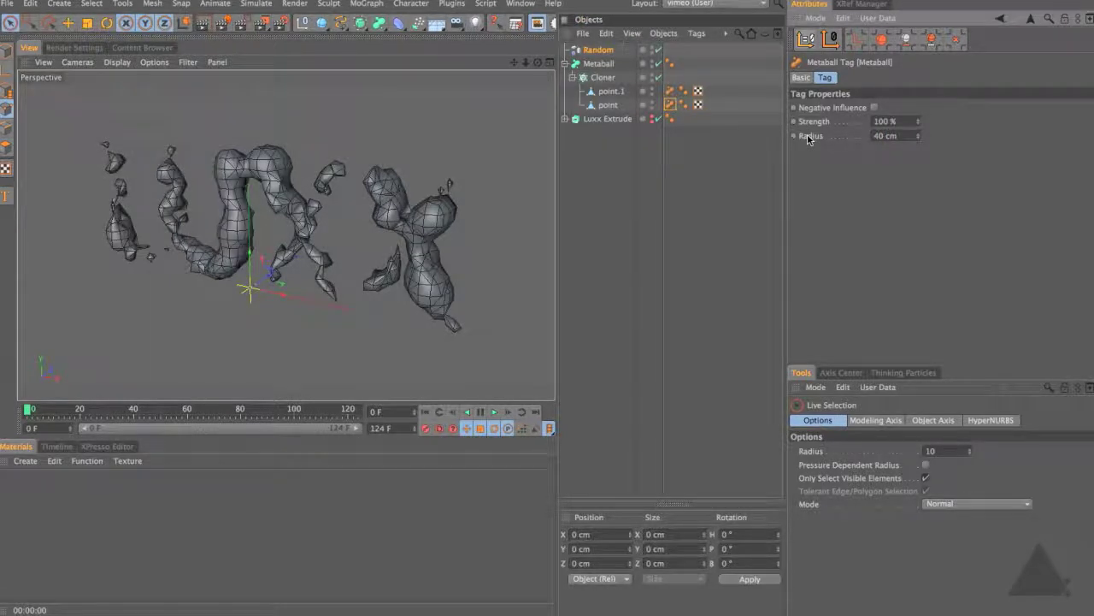
Lower the Metaball object's hull value to 150%.
left_click(605, 65)
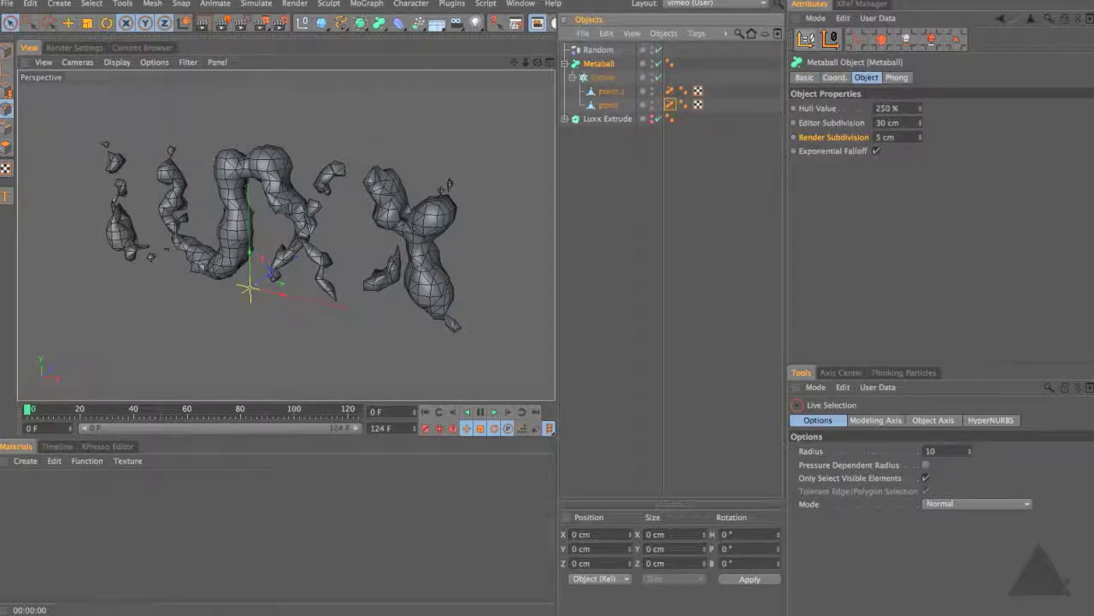
left_click(879, 108)
type("150")
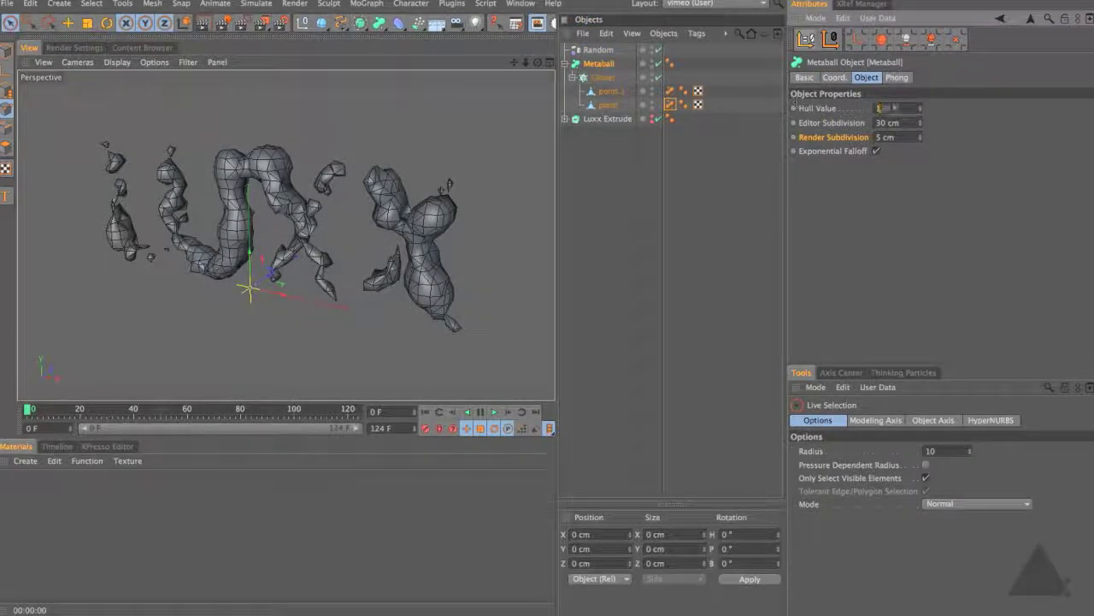
key("Return")
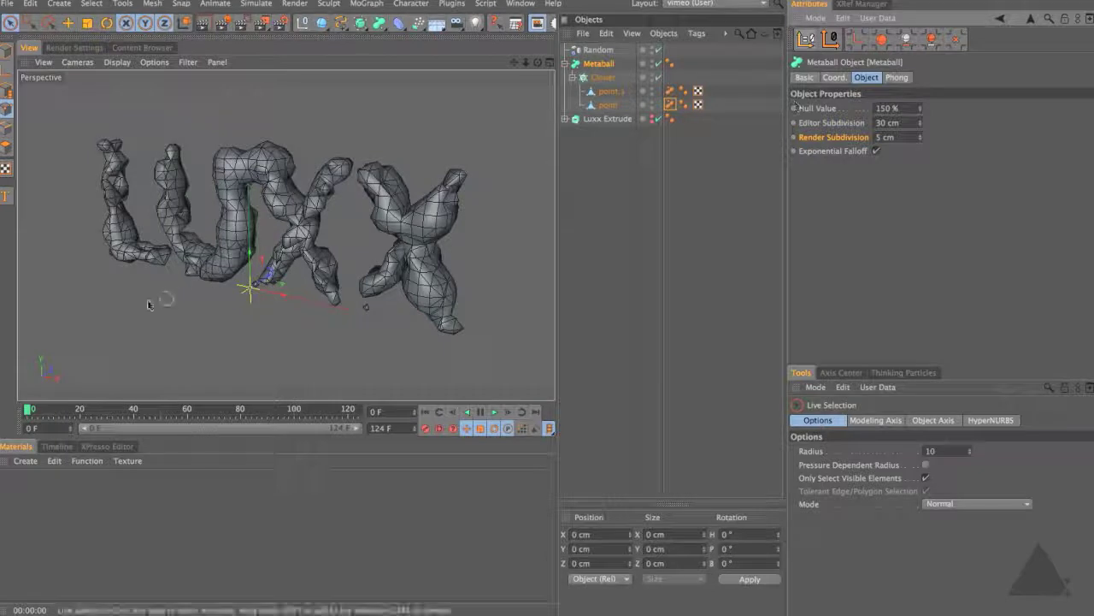
Scrub the timeline through frames 32, 71 and 99 to examine how the metaball text changes shape.
left_click(48, 409)
left_click_drag(86, 412, 152, 411)
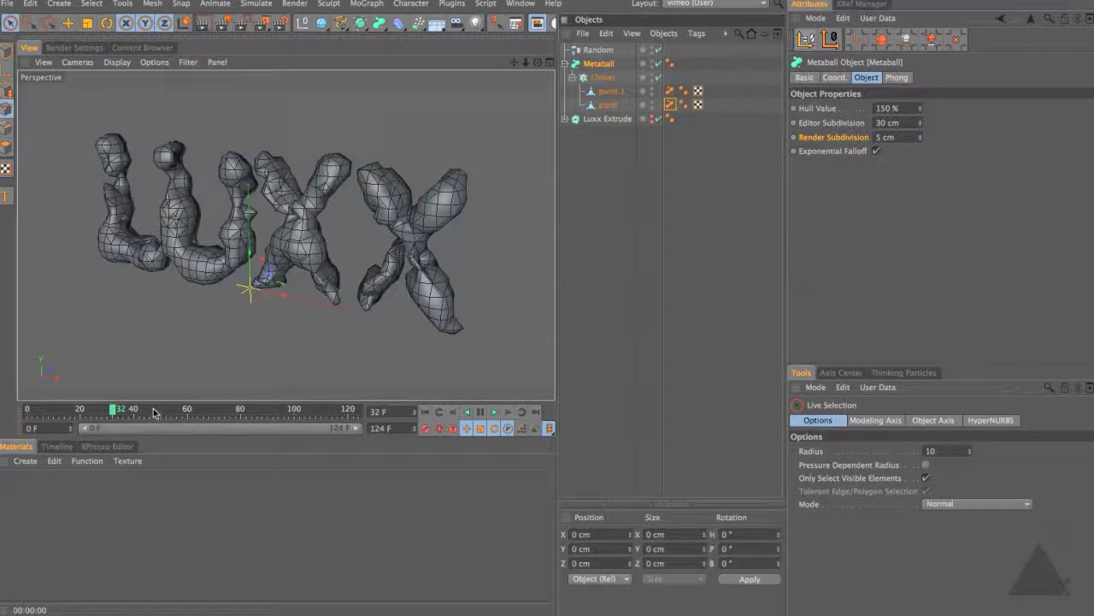
left_click(217, 411)
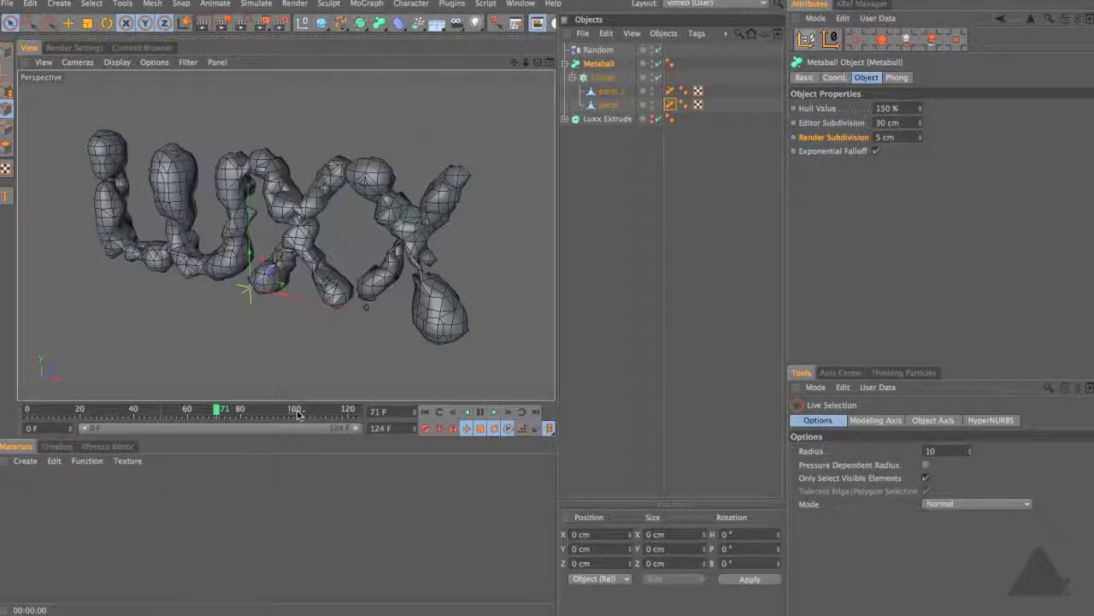
left_click(292, 411)
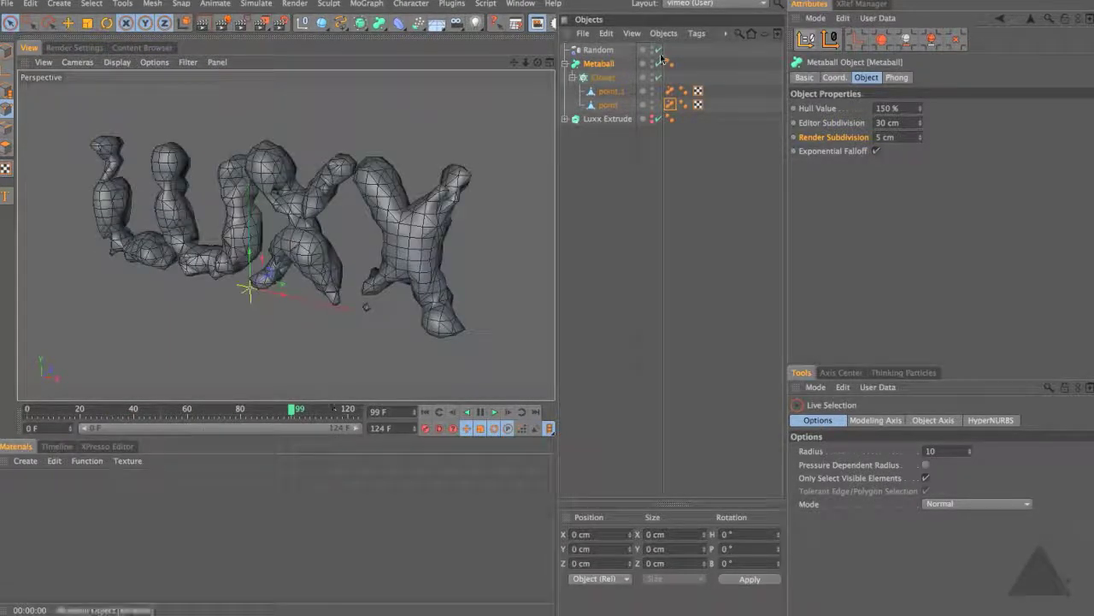
Coarsen the Metaball's editor subdivision to 60 cm and play the animation from the first frame.
left_click_drag(899, 124, 817, 126)
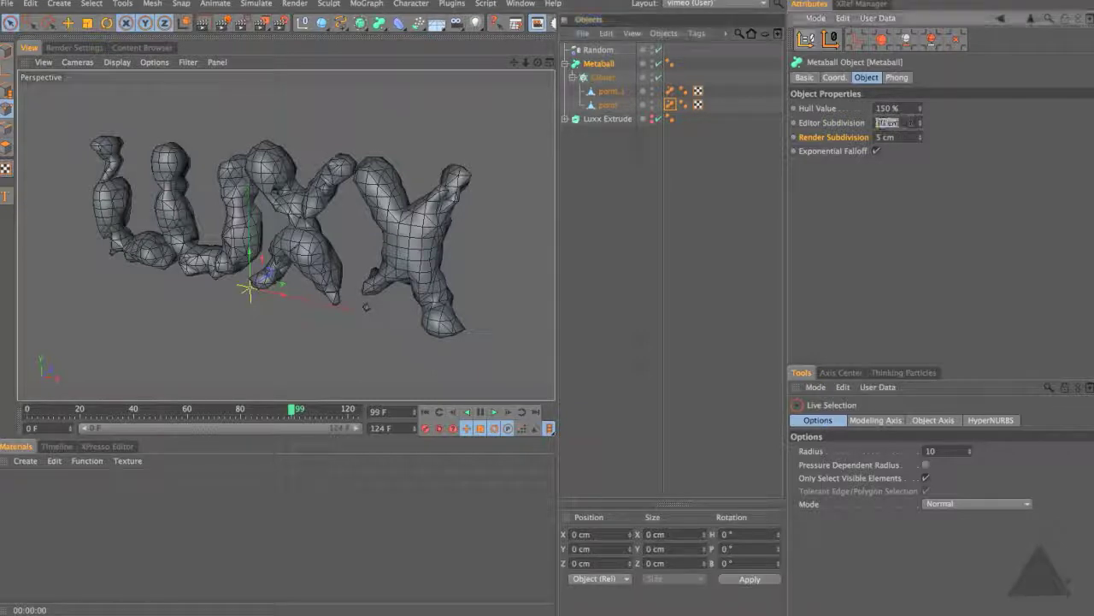
type("60")
key("Return")
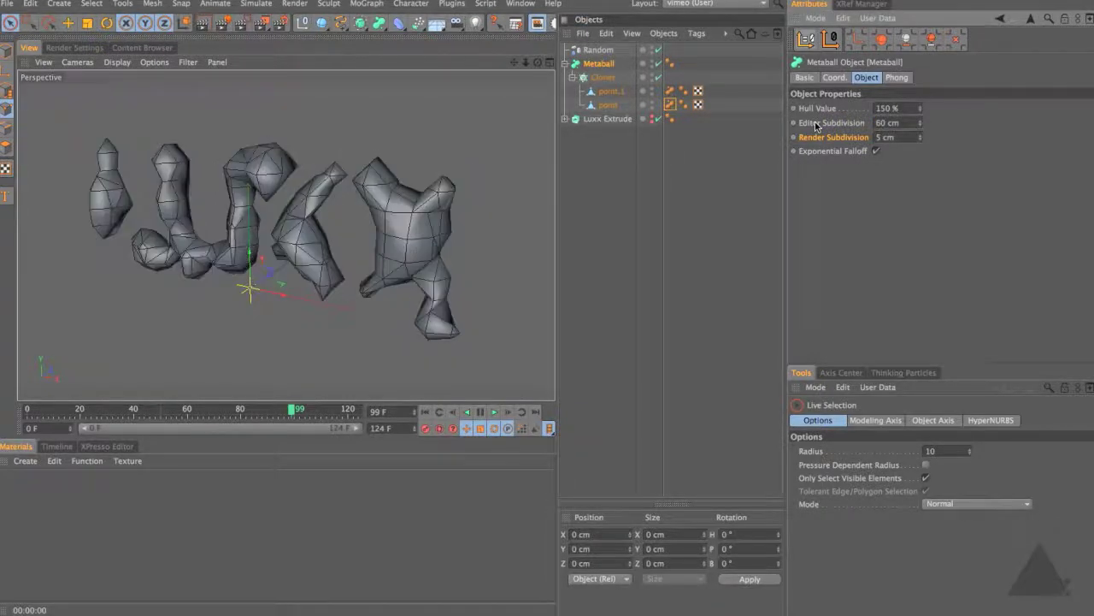
left_click(424, 412)
left_click(496, 413)
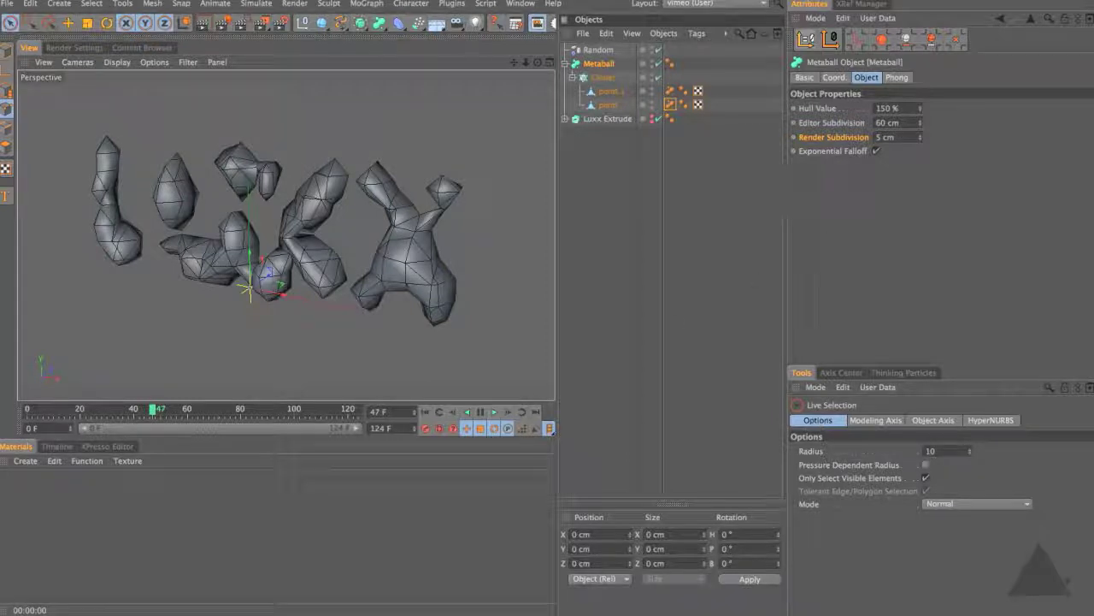
Refine the Metaball's editor subdivision to 5 cm.
left_click(882, 123)
type("5")
key("Return")
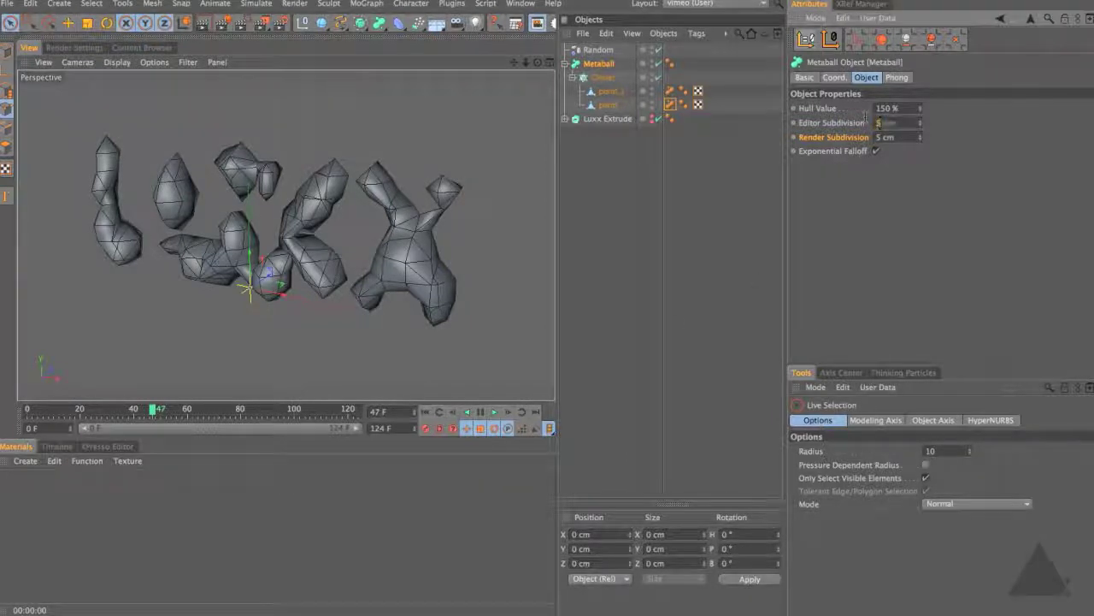